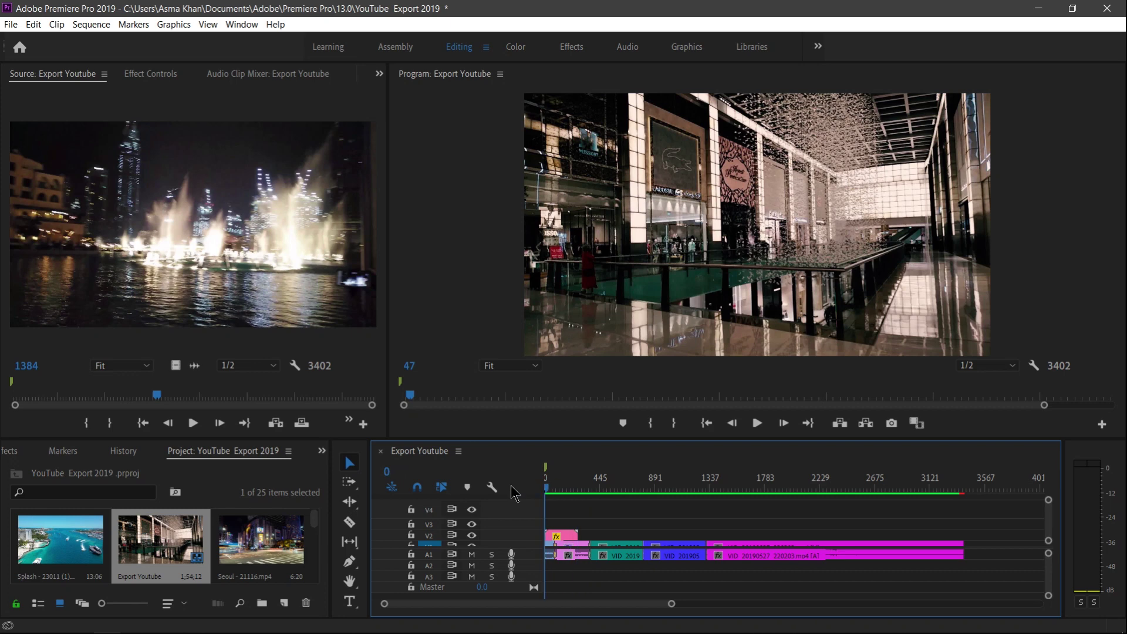
Mark In at frame 0 and Out at the clips' end (3391 frames), then return the playhead to 0.
{"action": "left_click_drag", "start_coordinate": [670, 607], "coordinate": [713, 608]}
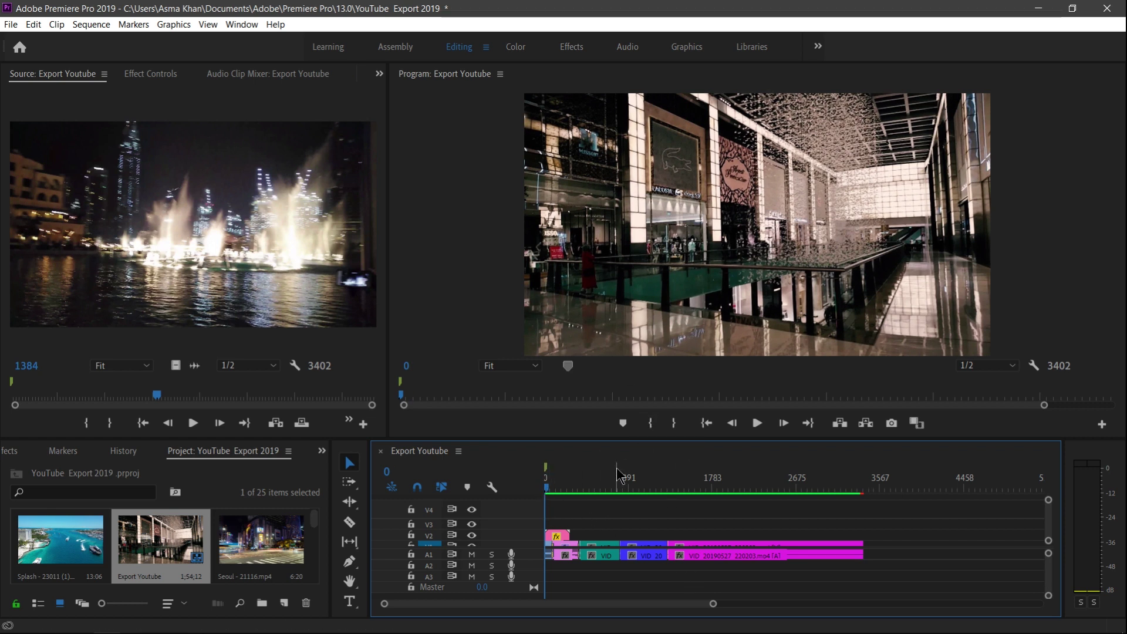
{"action": "key", "text": "i"}
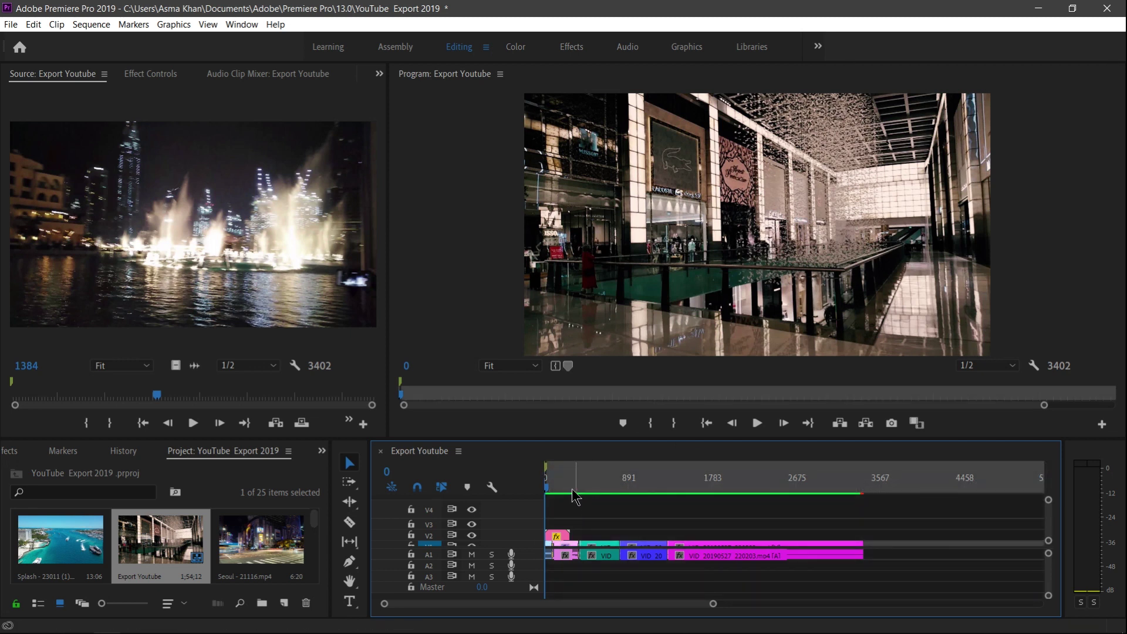
{"action": "left_click_drag", "start_coordinate": [573, 491], "coordinate": [867, 484]}
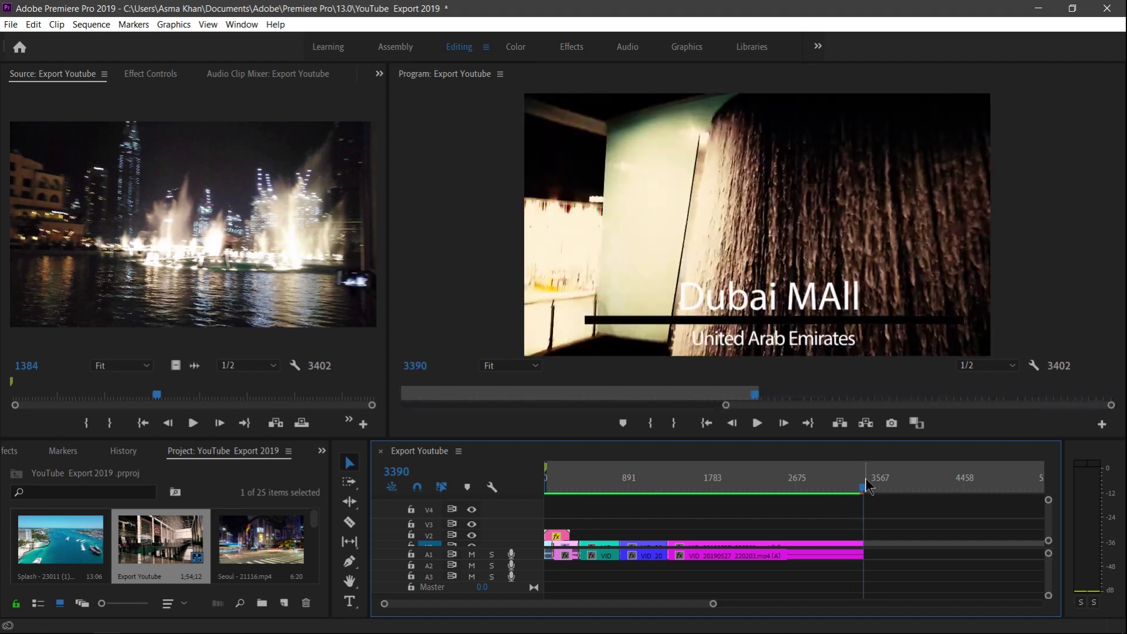
{"action": "left_click", "coordinate": [690, 485]}
{"action": "left_click_drag", "start_coordinate": [670, 474], "coordinate": [519, 467]}
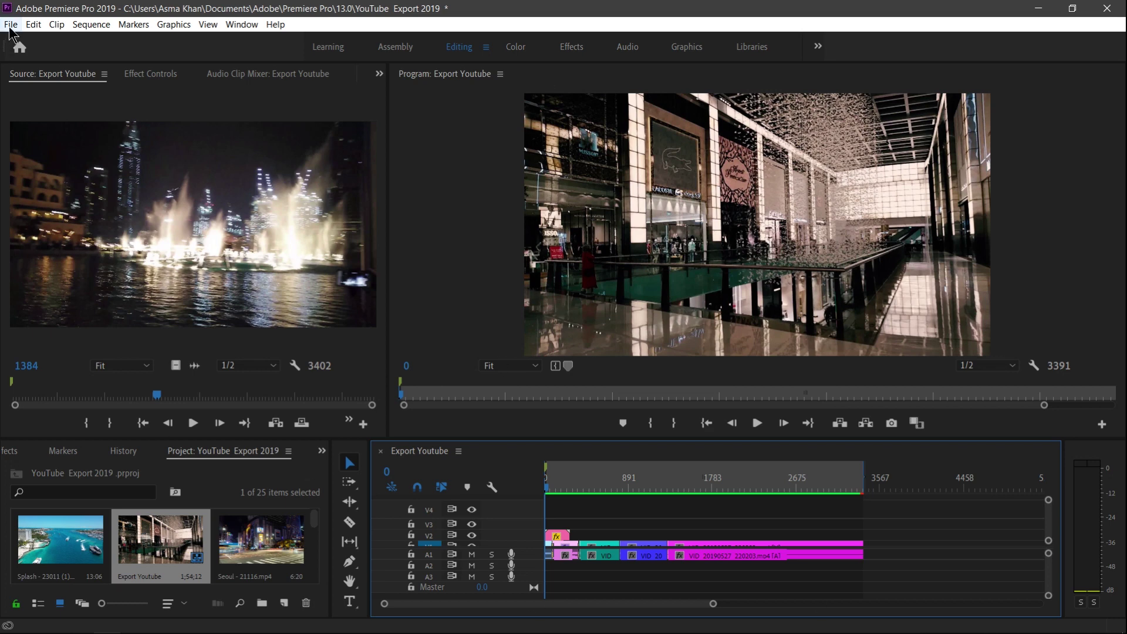
Open File > Export > Media for Export Youtube and review the Source and Output tabs.
{"action": "left_click", "coordinate": [11, 26]}
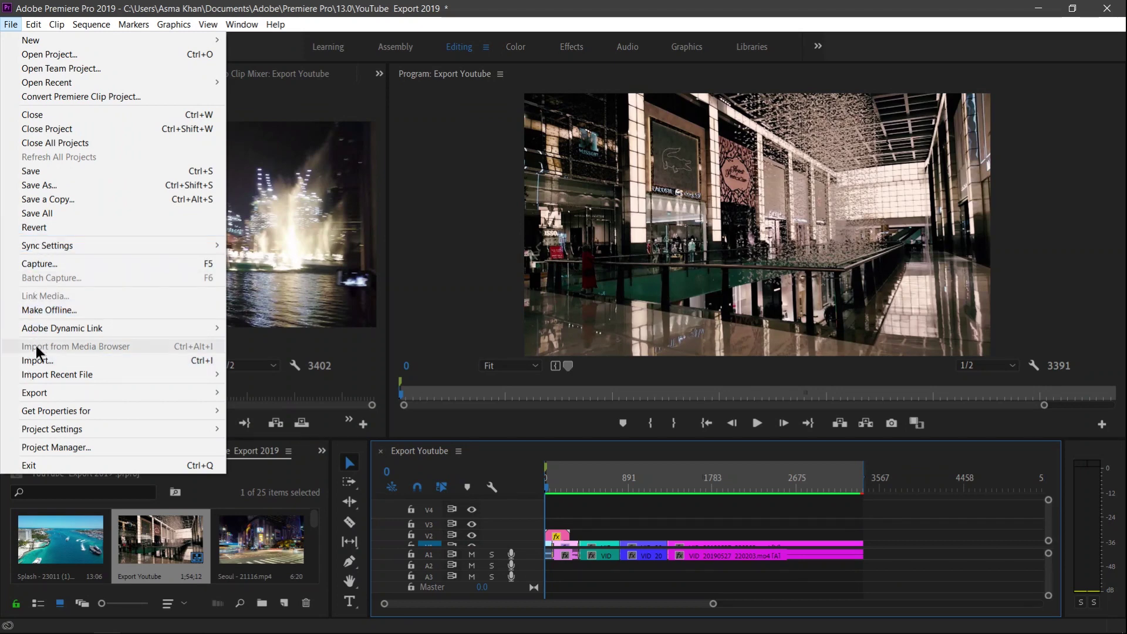
{"action": "mouse_move", "coordinate": [38, 396]}
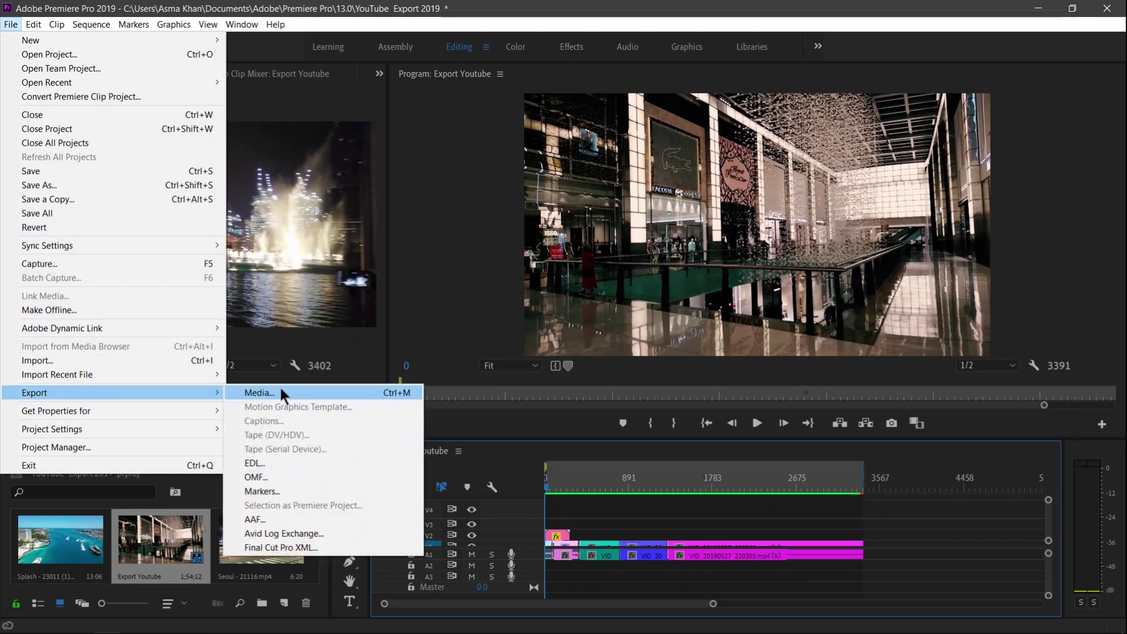
{"action": "left_click", "coordinate": [333, 393]}
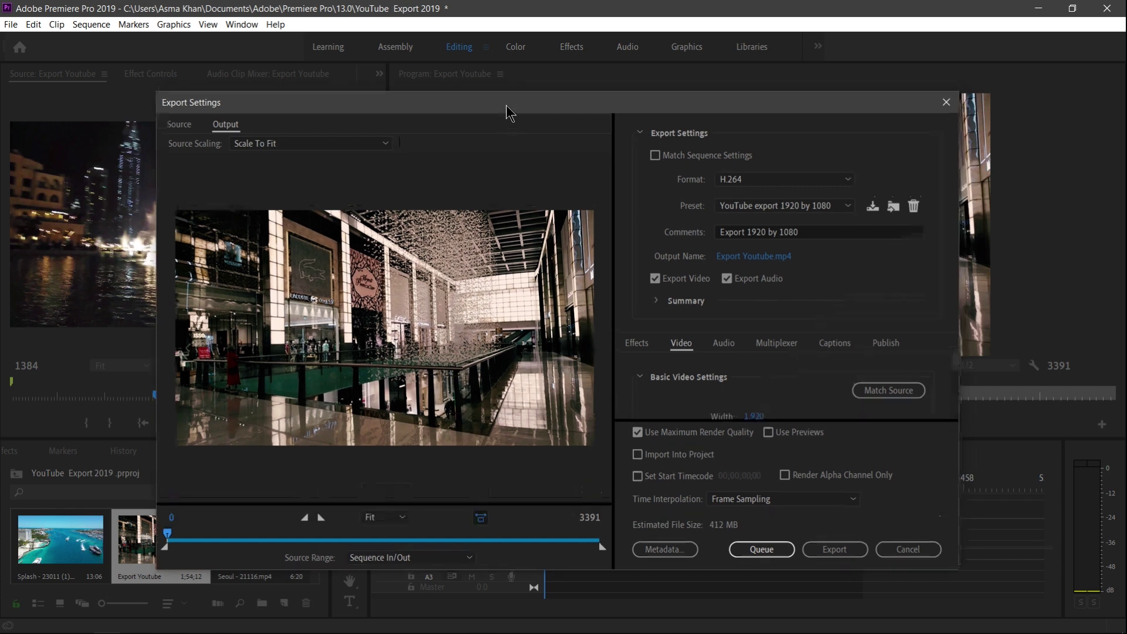
{"action": "left_click", "coordinate": [188, 126]}
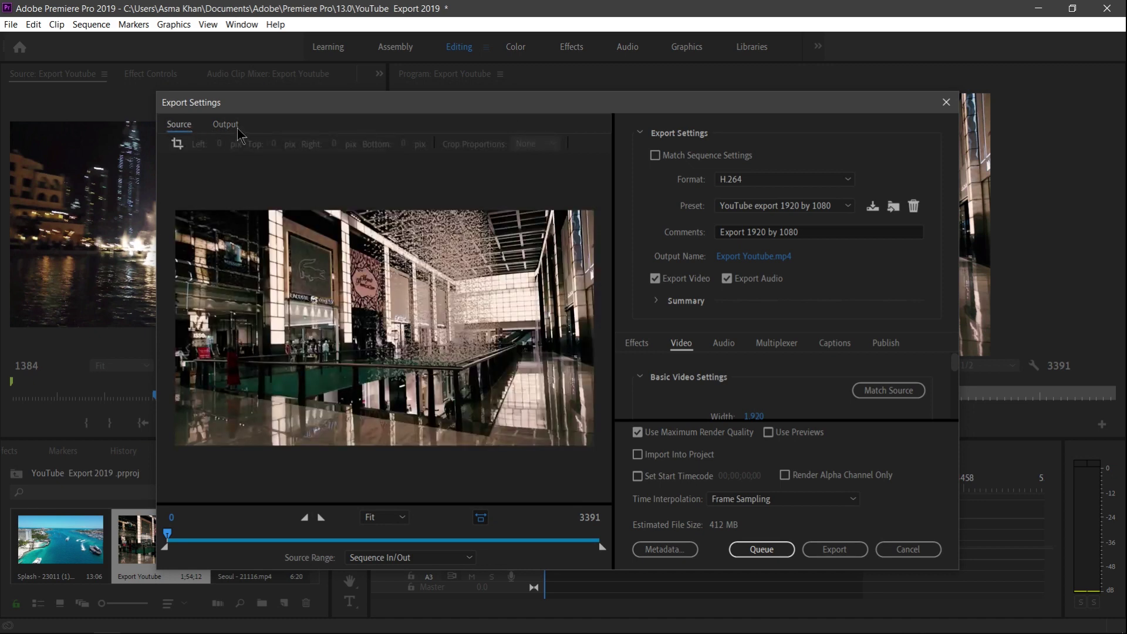
{"action": "left_click", "coordinate": [237, 127]}
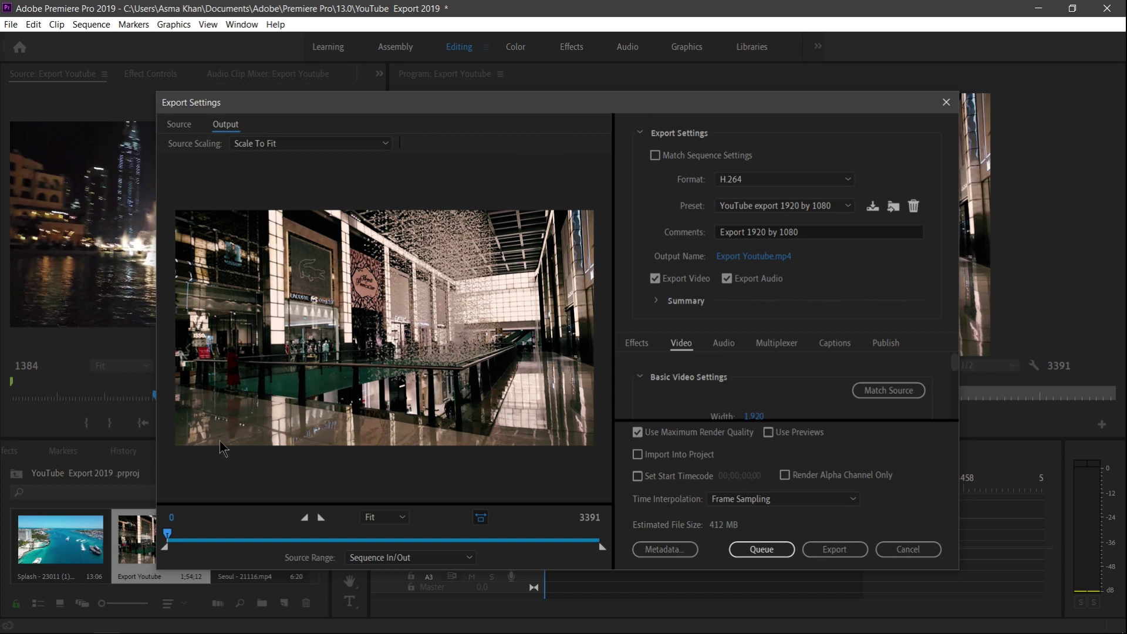
{"action": "left_click_drag", "start_coordinate": [639, 104], "coordinate": [611, 103]}
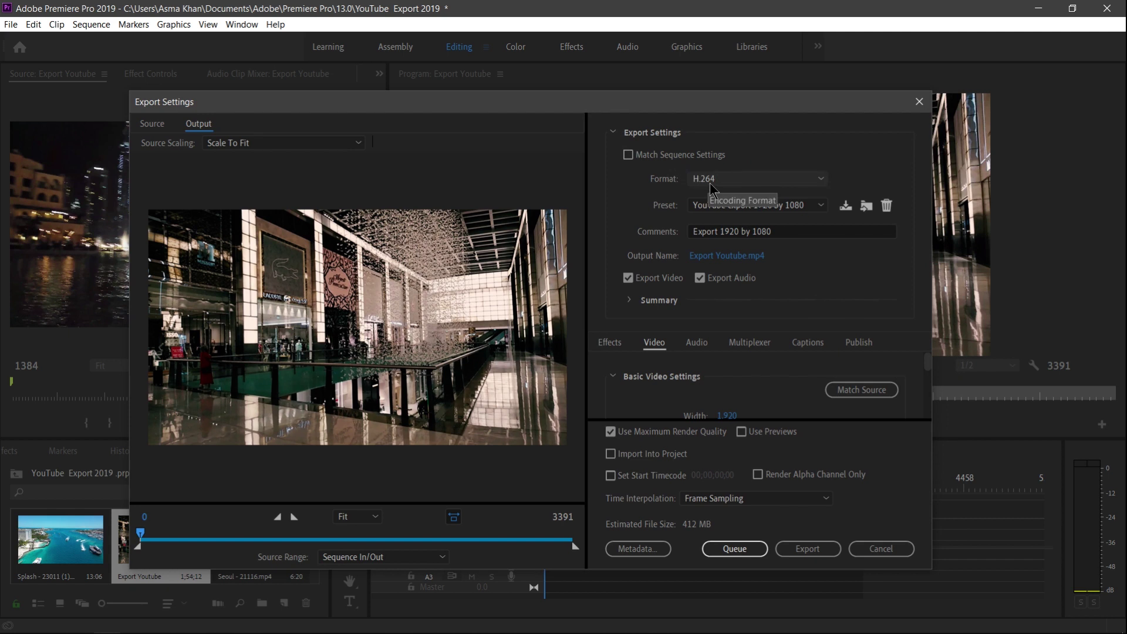
Keep H.264 as the format and choose the YouTube 1080p Full HD preset.
{"action": "left_click", "coordinate": [744, 183]}
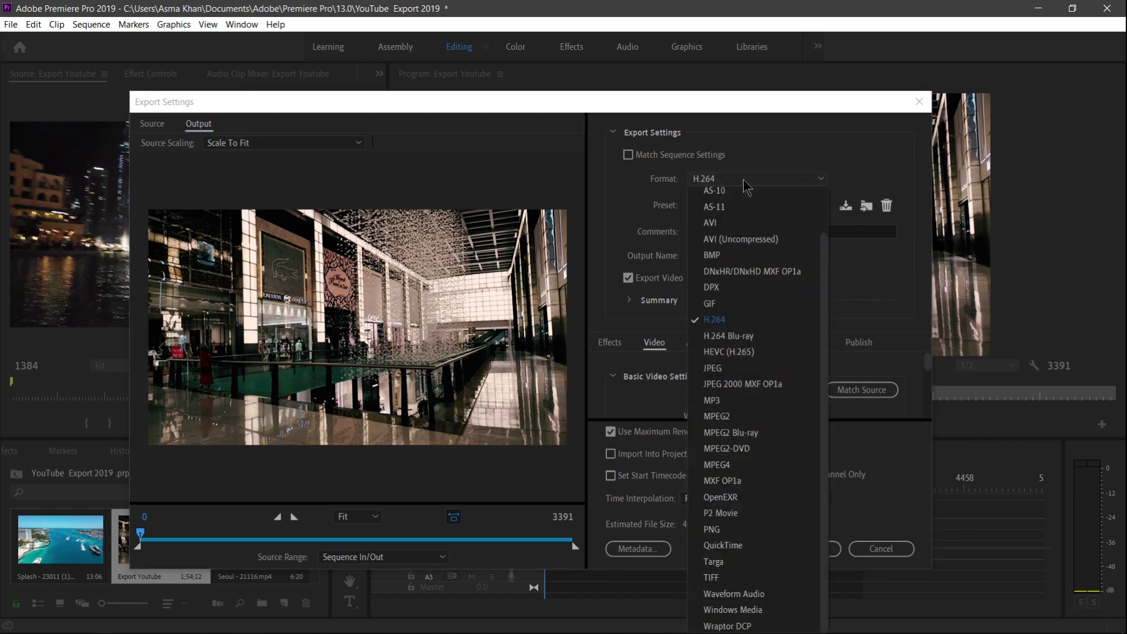
{"action": "left_click", "coordinate": [745, 321]}
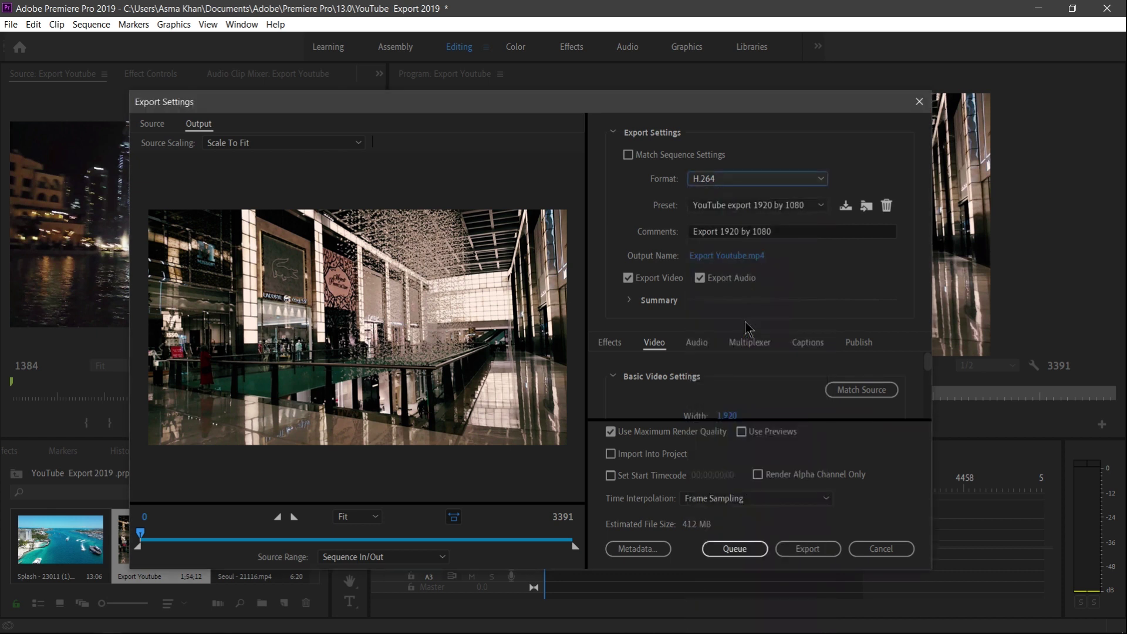
{"action": "left_click", "coordinate": [714, 205]}
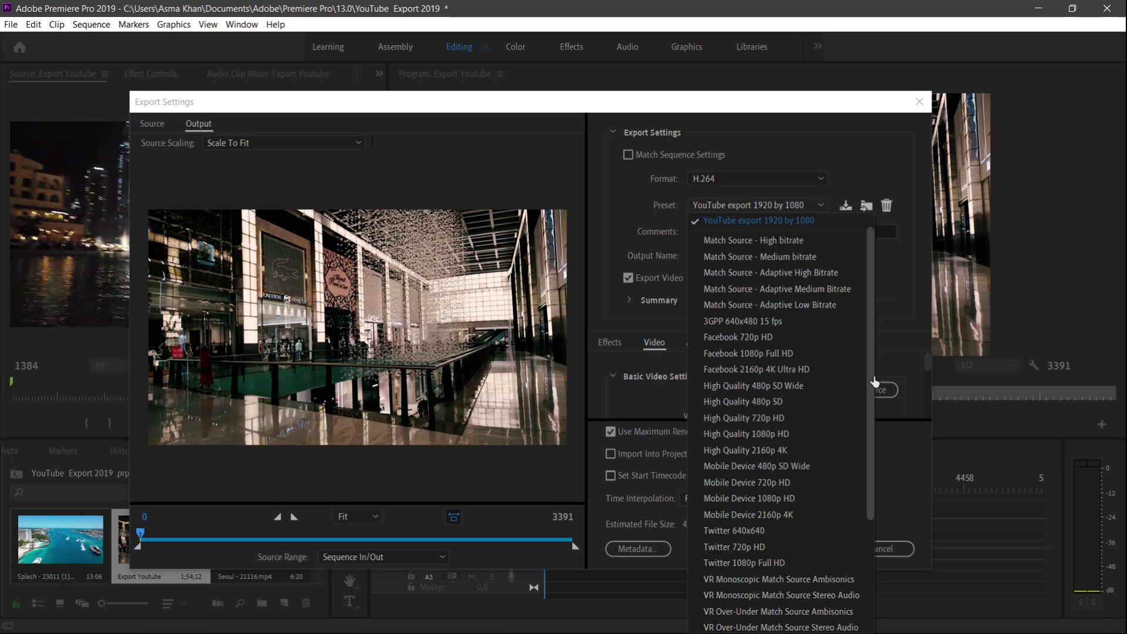
{"action": "scroll", "coordinate": [841, 424], "scroll_direction": "down", "scroll_amount": 1}
{"action": "scroll", "coordinate": [841, 424], "scroll_direction": "down", "scroll_amount": 3}
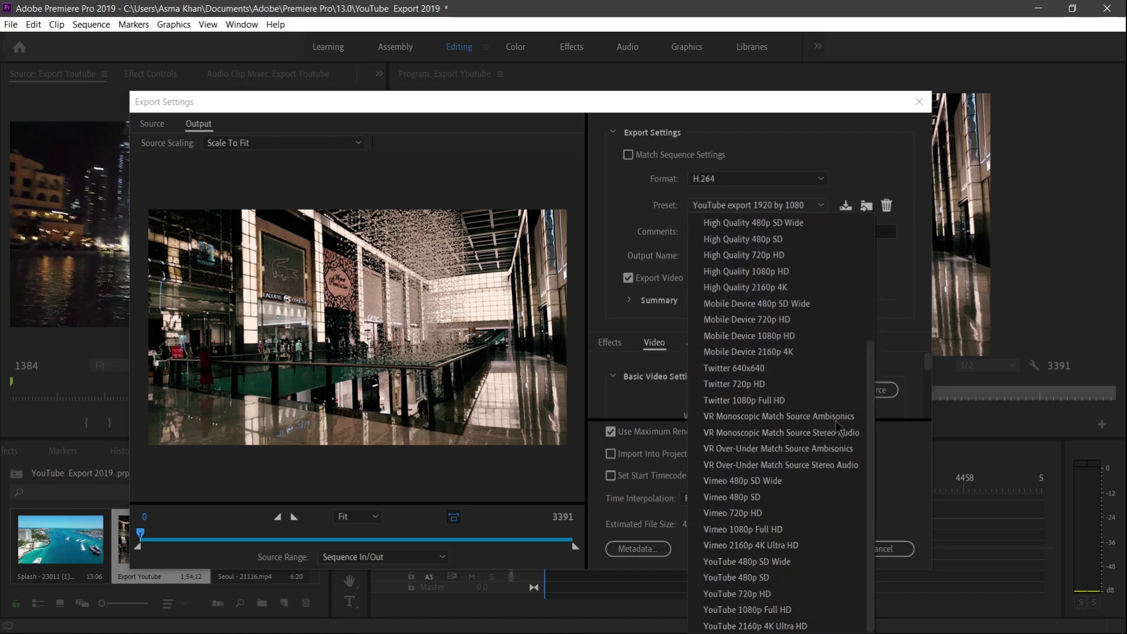
{"action": "left_click", "coordinate": [786, 613]}
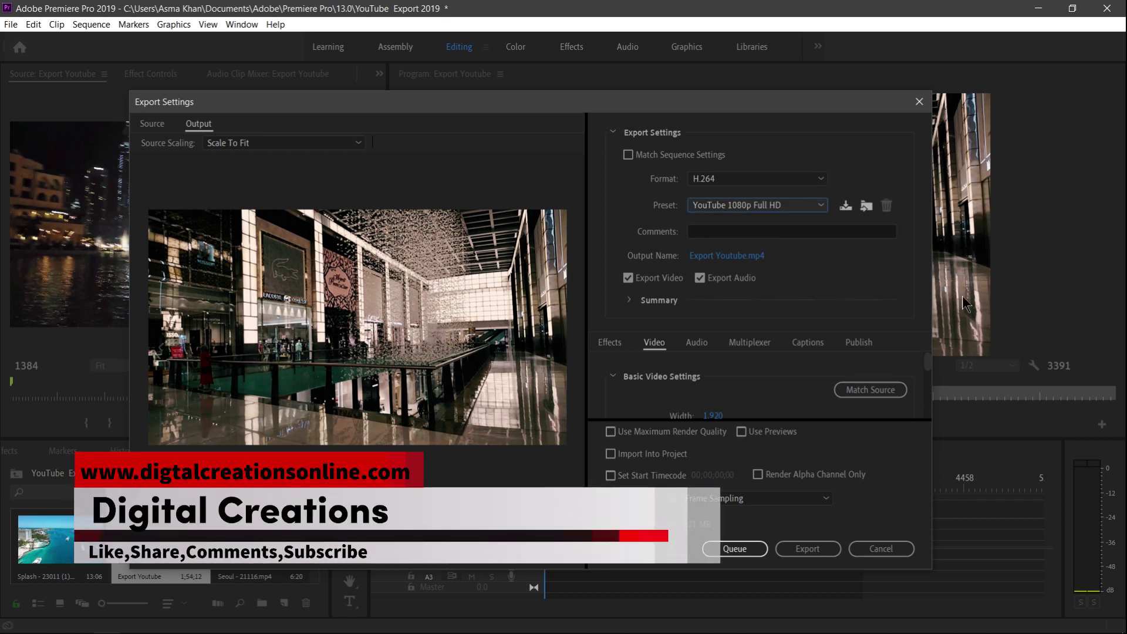
{"action": "left_click", "coordinate": [710, 231]}
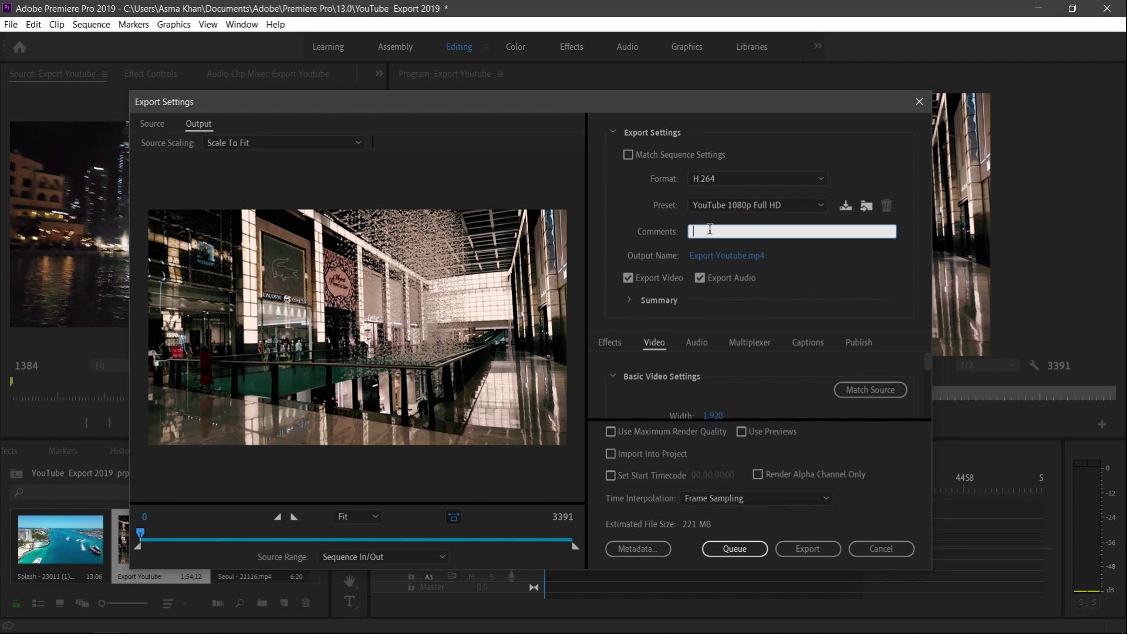
Enter the export comment 'Export 1920 by 1080 YouTube', accepting the YouTube spelling suggestion.
{"action": "type", "text": "Export "}
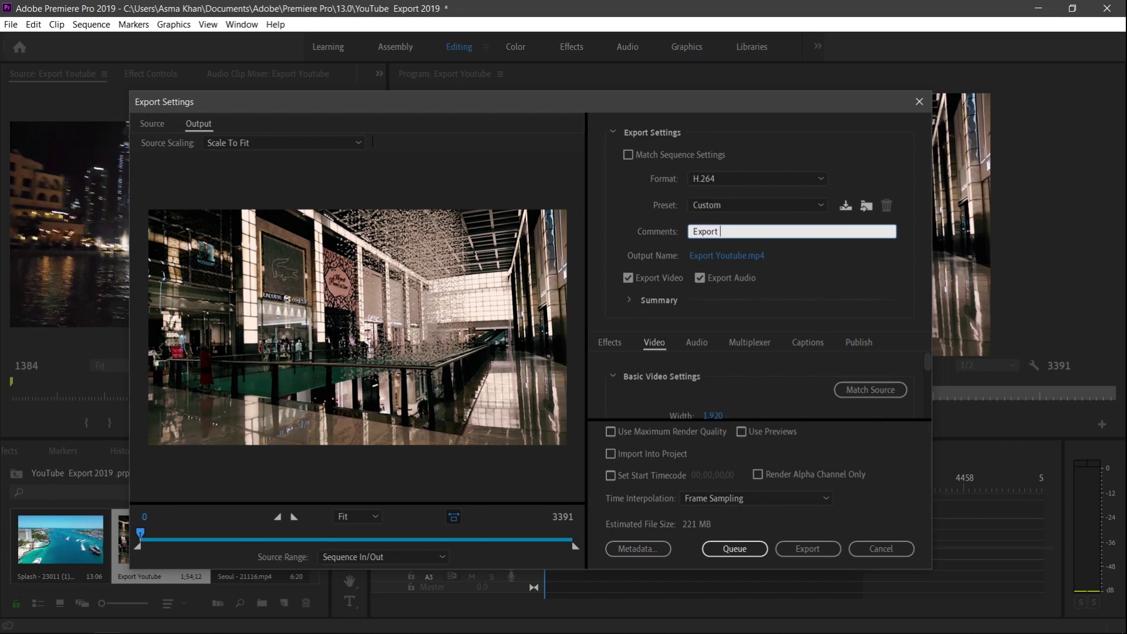
{"action": "type", "text": "1920 by"}
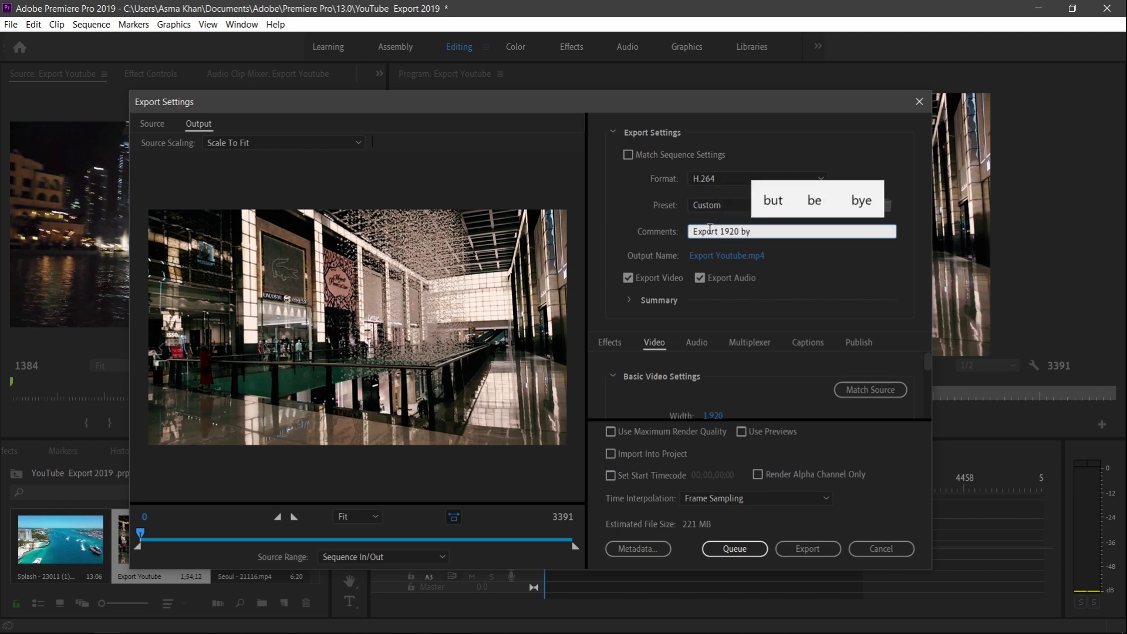
{"action": "type", "text": " 1080"}
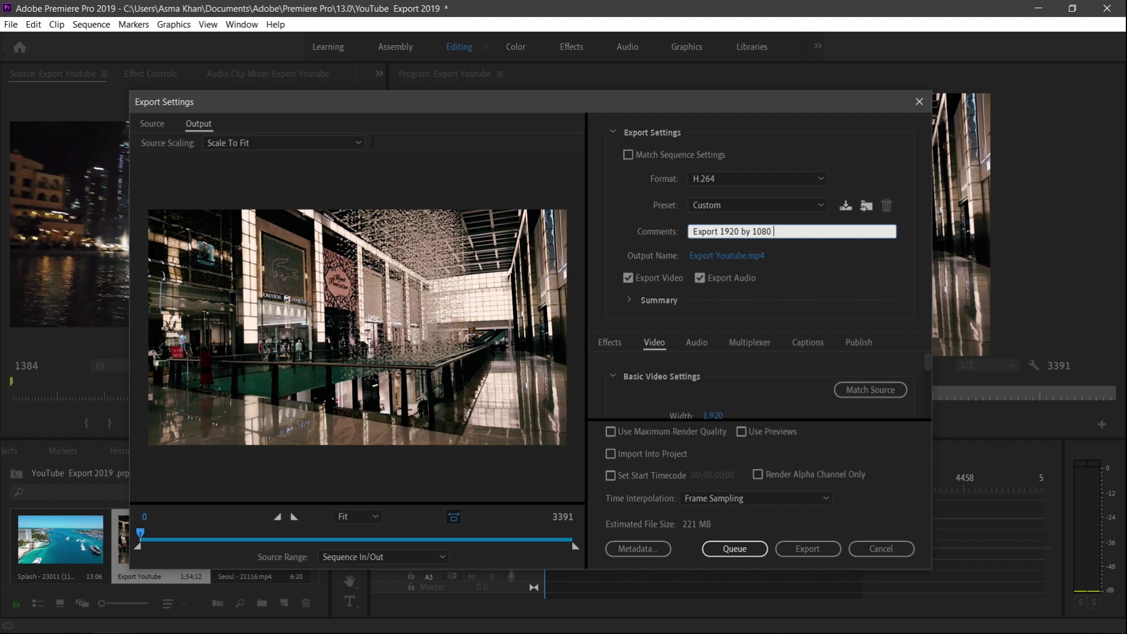
{"action": "type", "text": " youtu"}
{"action": "type", "text": "be"}
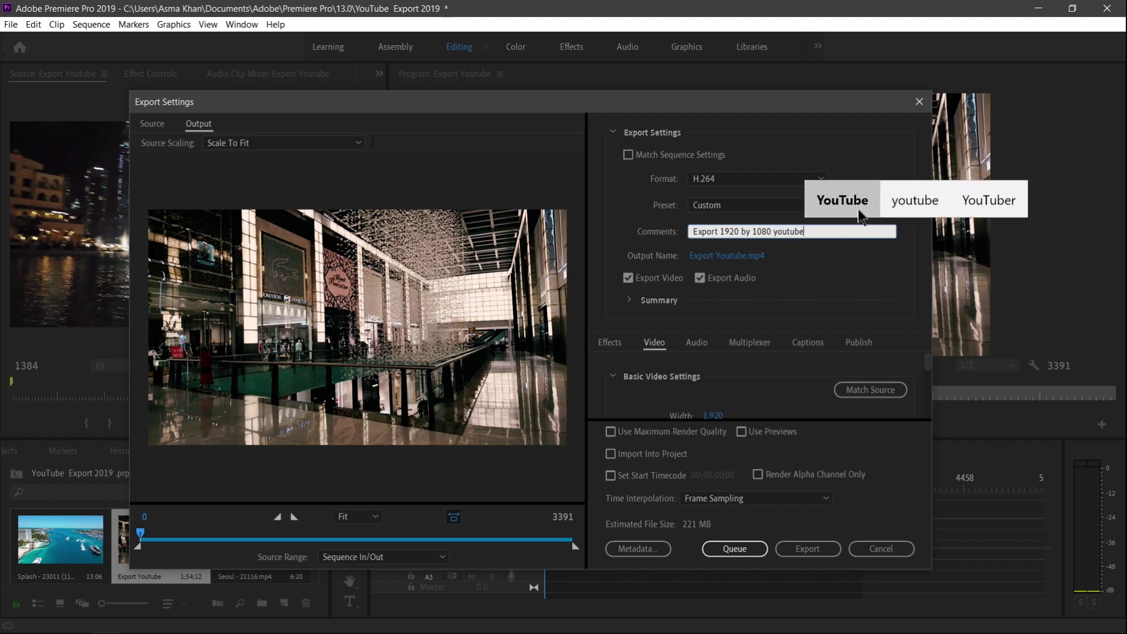
{"action": "left_click", "coordinate": [842, 202]}
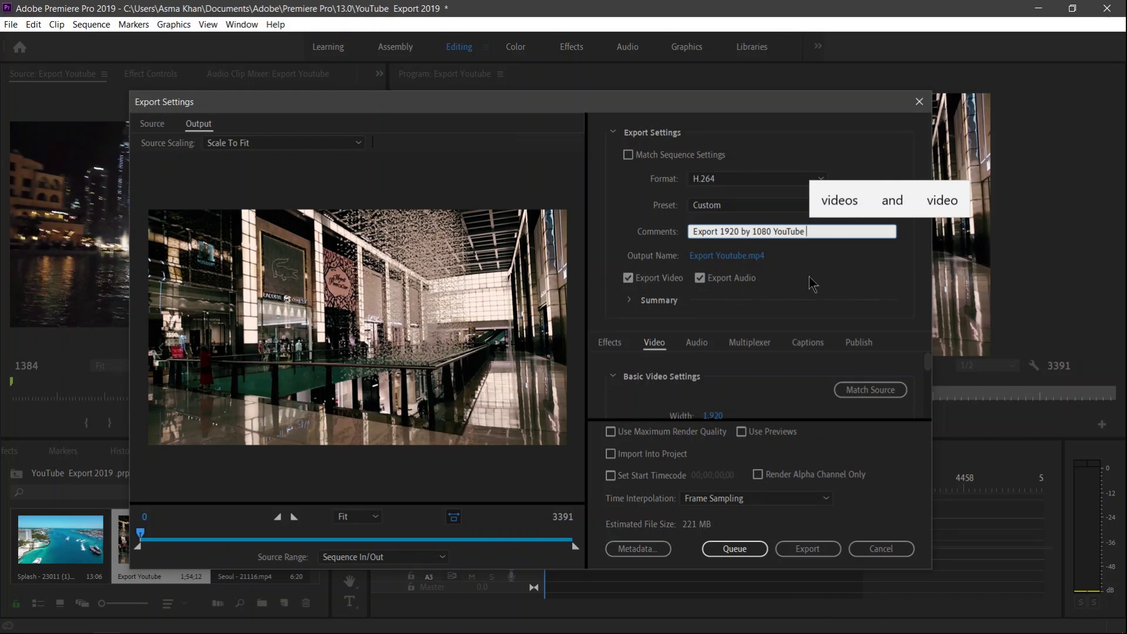
{"action": "left_click", "coordinate": [727, 259]}
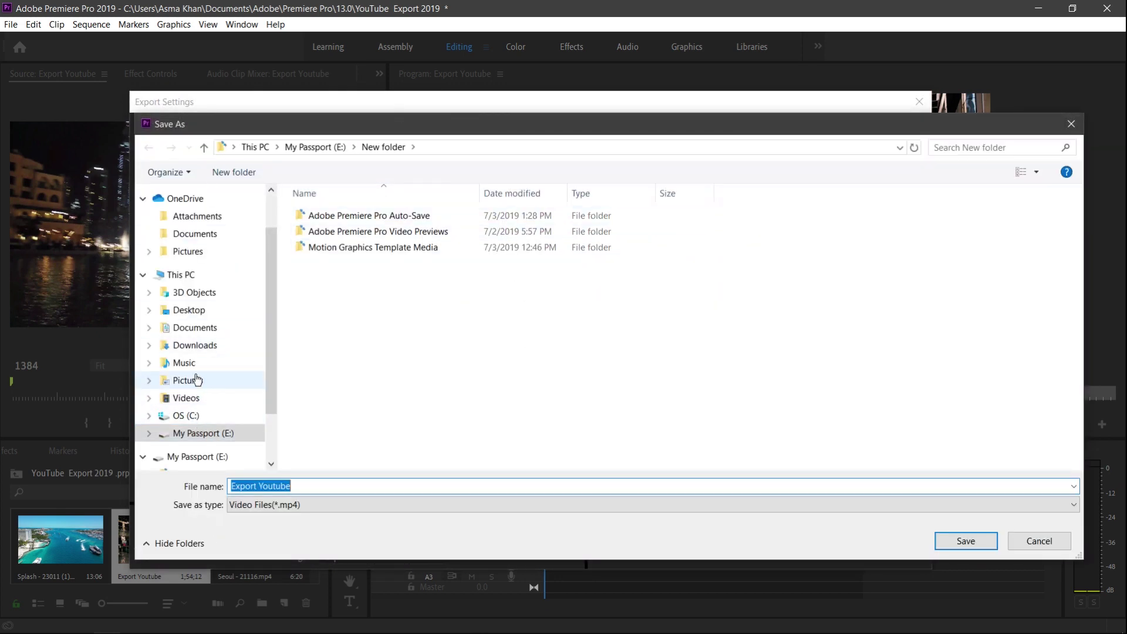
Save the output as 'YouTube Export 1920 by1080.mp4' in the Videos folder.
{"action": "left_click", "coordinate": [184, 398]}
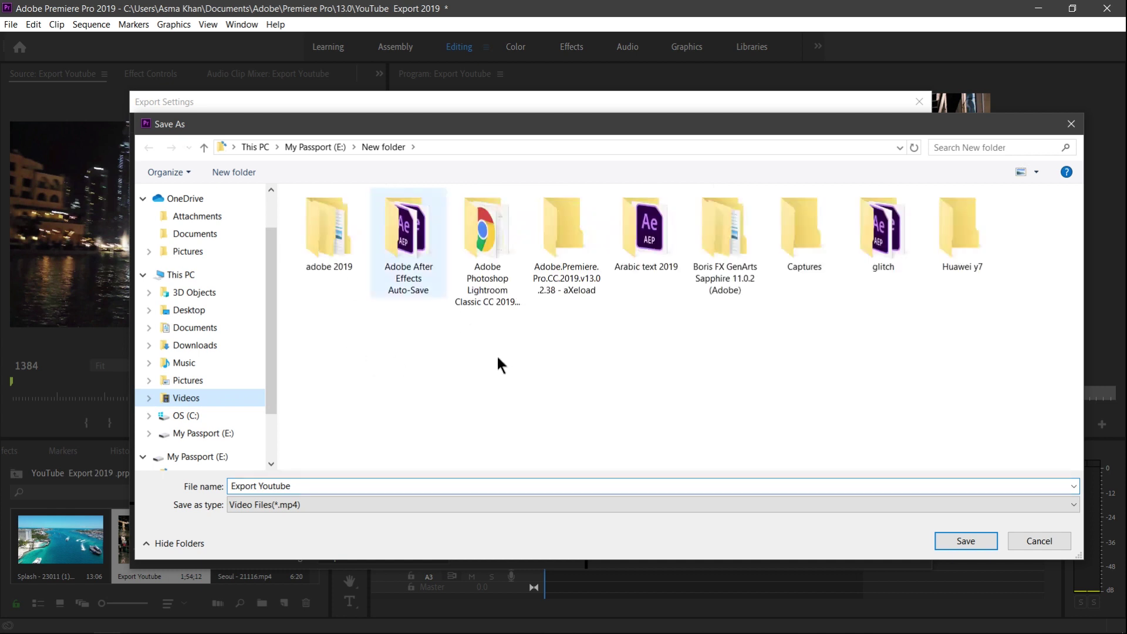
{"action": "left_click", "coordinate": [301, 485]}
{"action": "key", "text": "ctrl+a"}
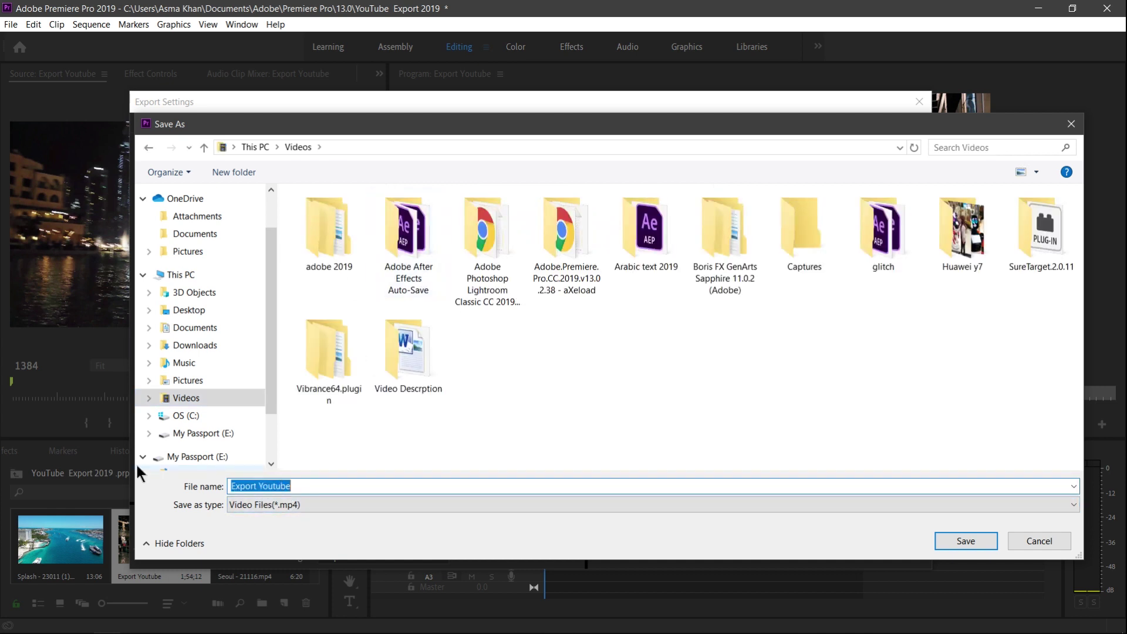
{"action": "type", "text": "YouTube "}
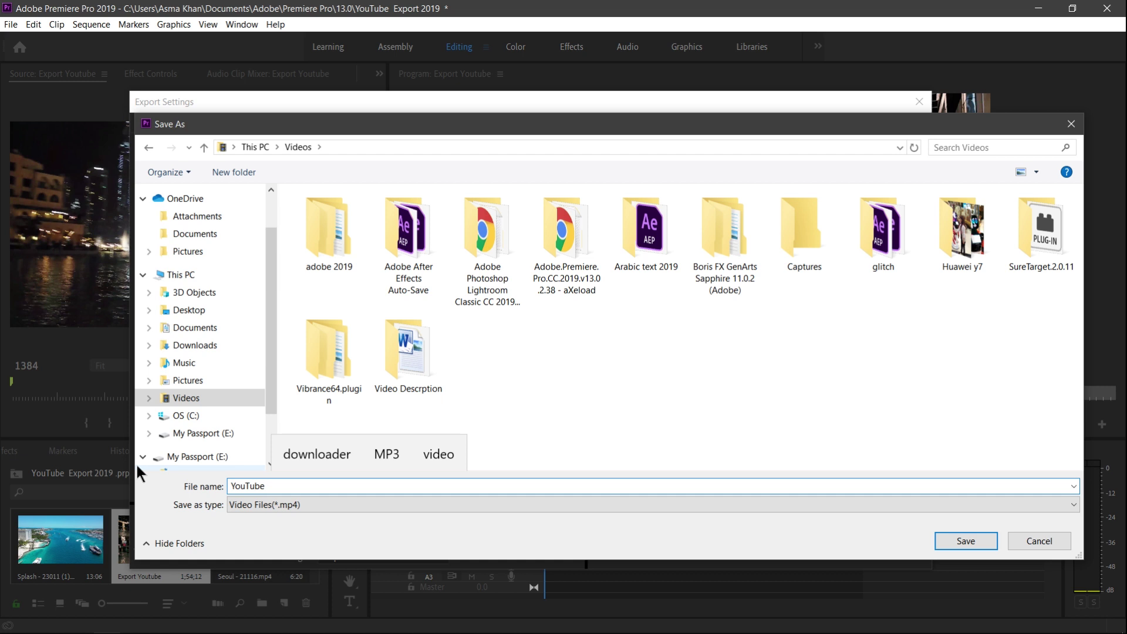
{"action": "type", "text": "Expor"}
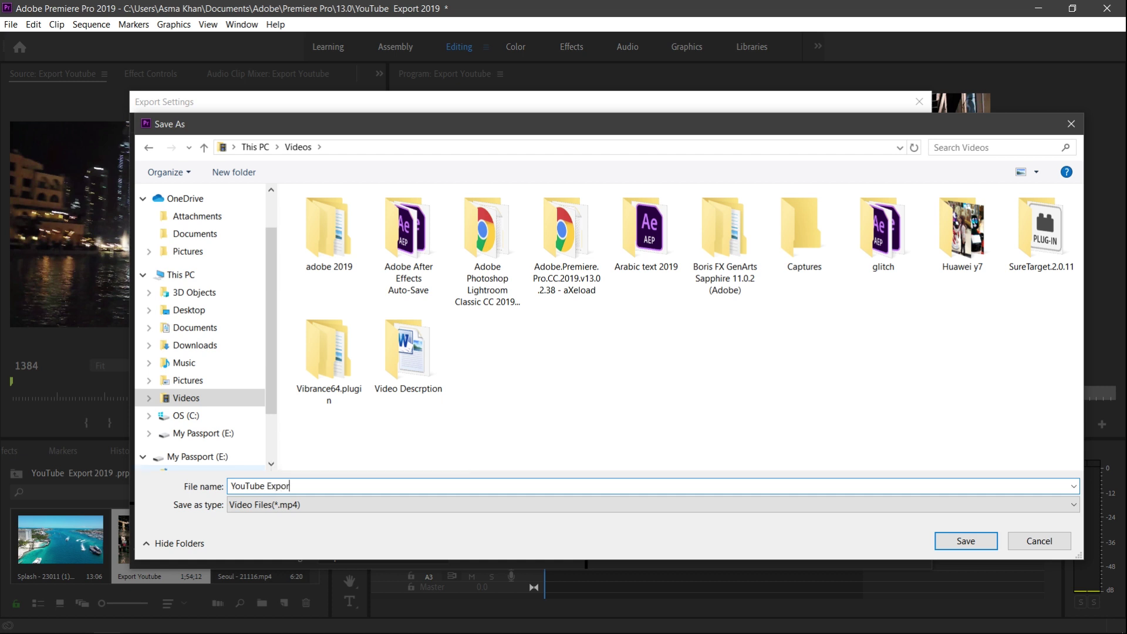
{"action": "type", "text": "t 1"}
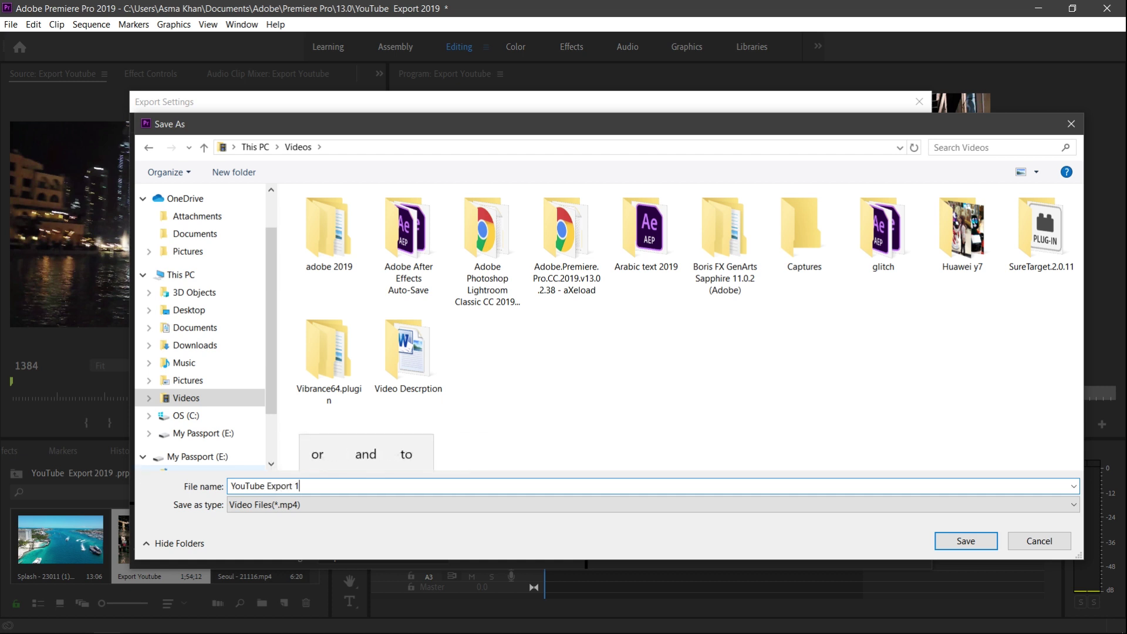
{"action": "type", "text": "920 by"}
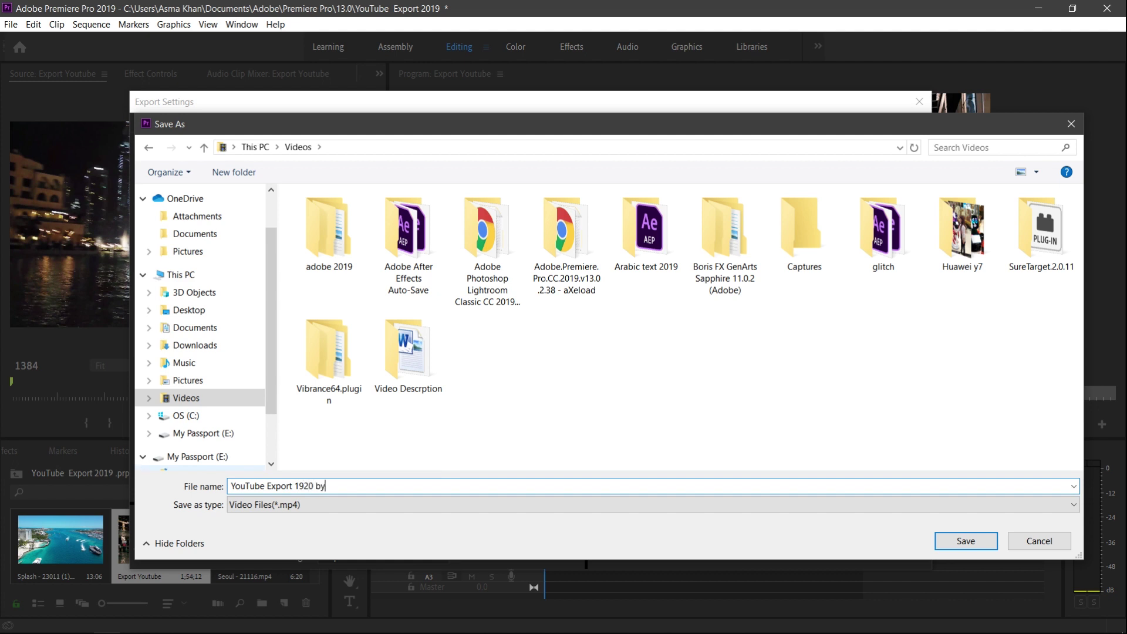
{"action": "type", "text": "1080"}
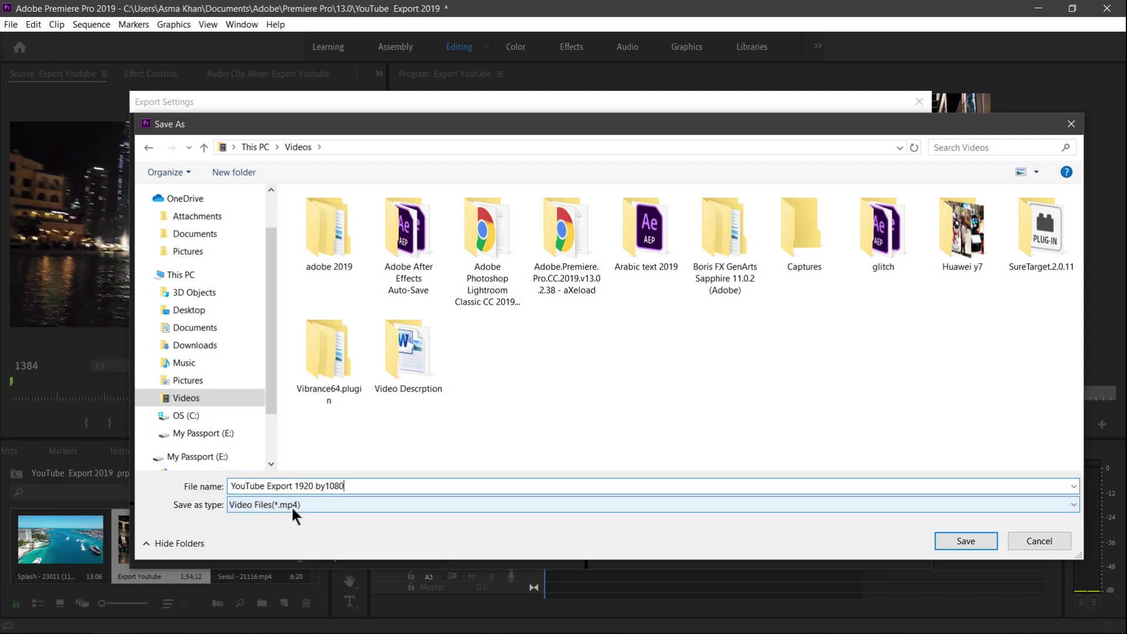
{"action": "left_click", "coordinate": [979, 540]}
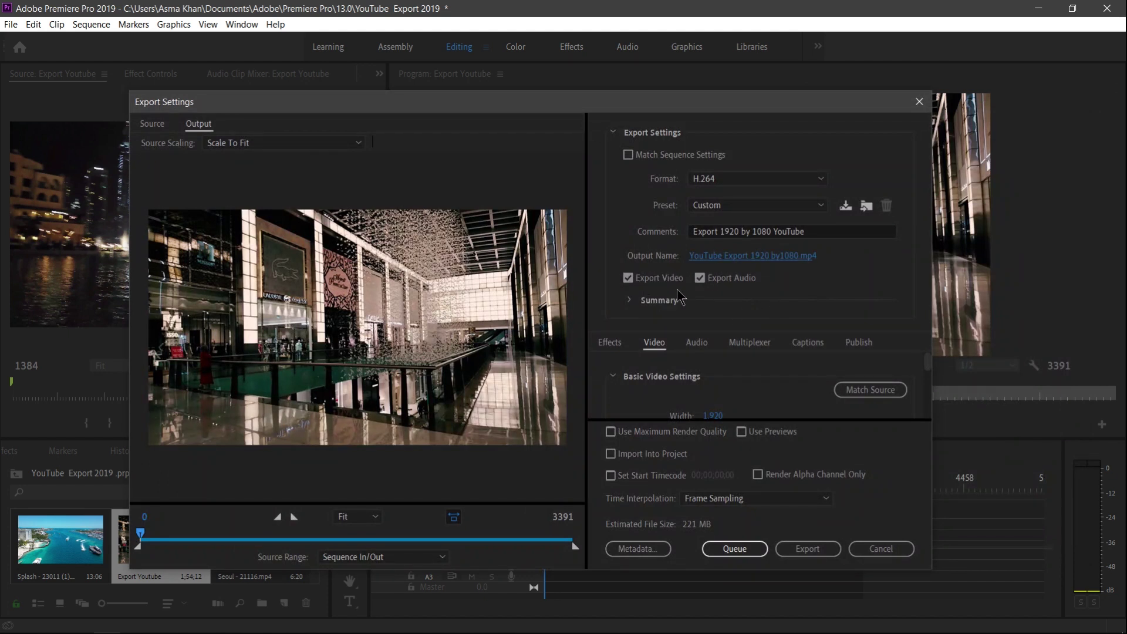
{"action": "left_click", "coordinate": [630, 301]}
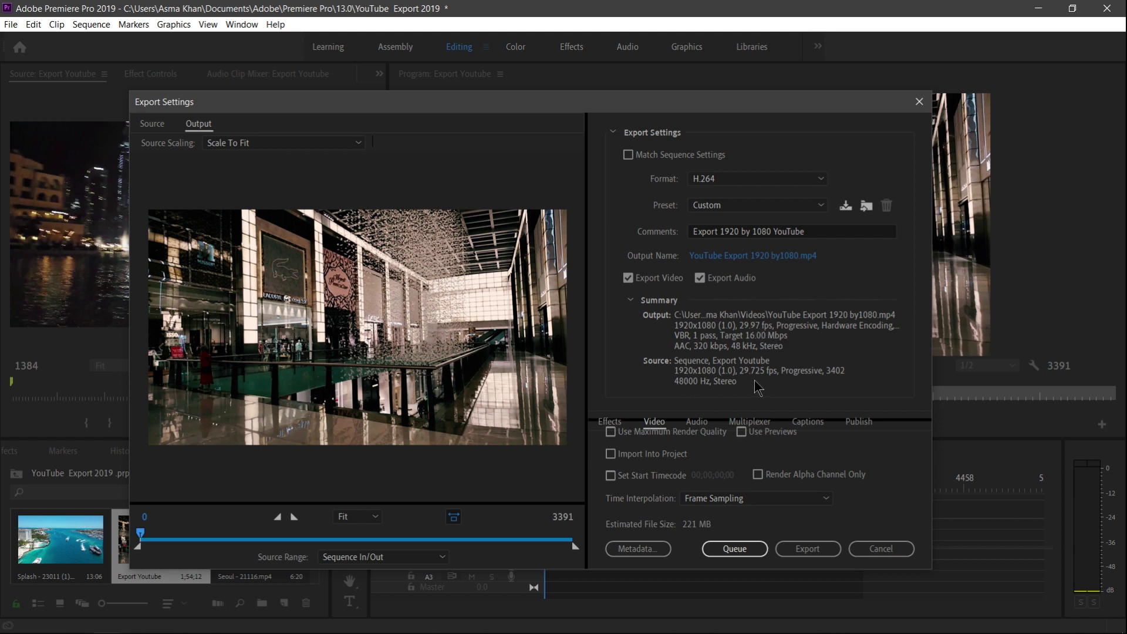
{"action": "left_click", "coordinate": [635, 301]}
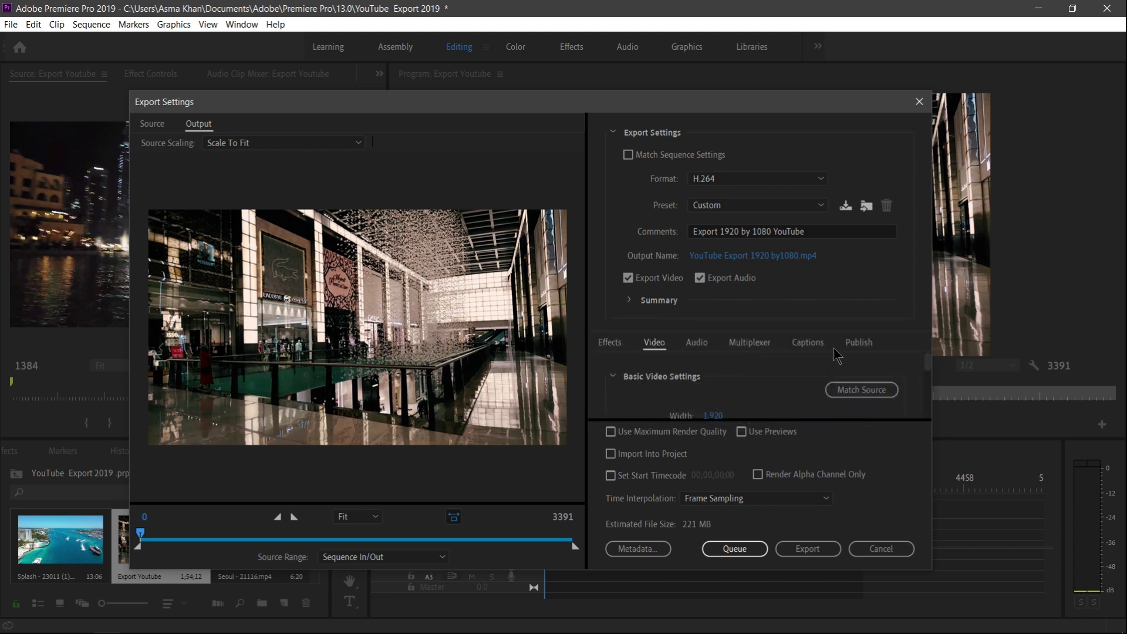
{"action": "left_click", "coordinate": [607, 351]}
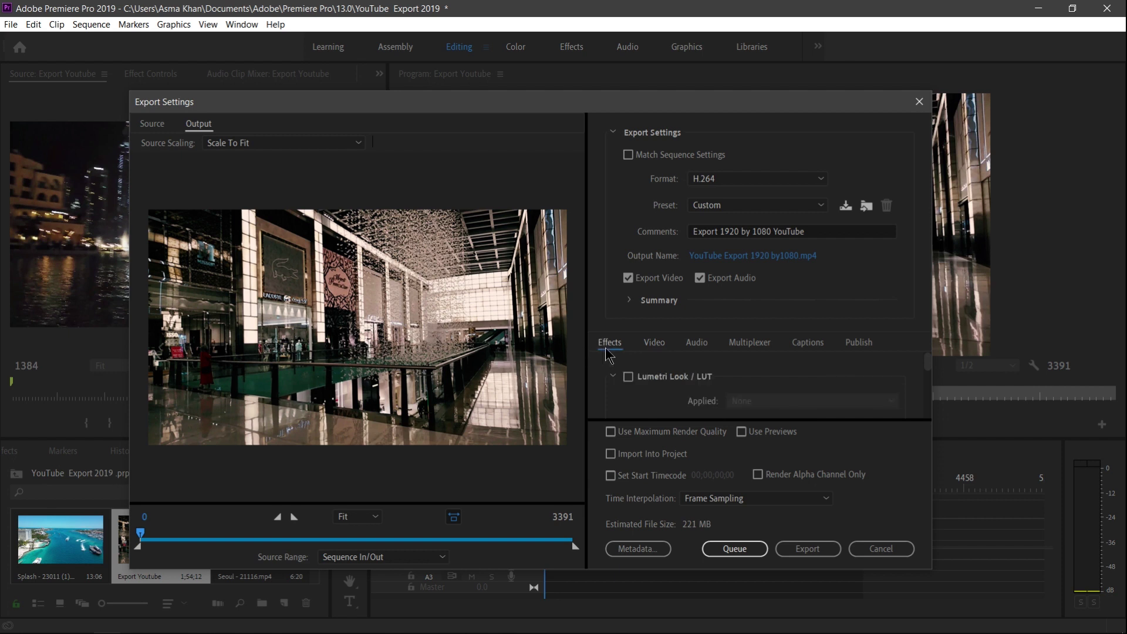
{"action": "left_click", "coordinate": [661, 347]}
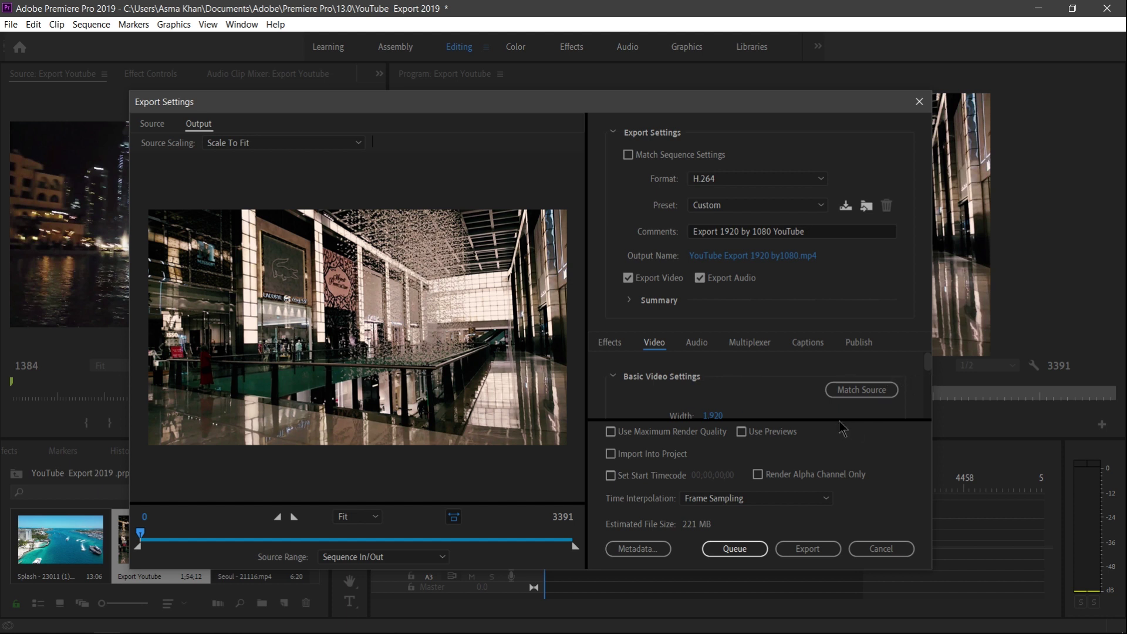
Enable Render at Maximum Depth and keep the H.264 High profile at level 4.2.
{"action": "left_click", "coordinate": [613, 132]}
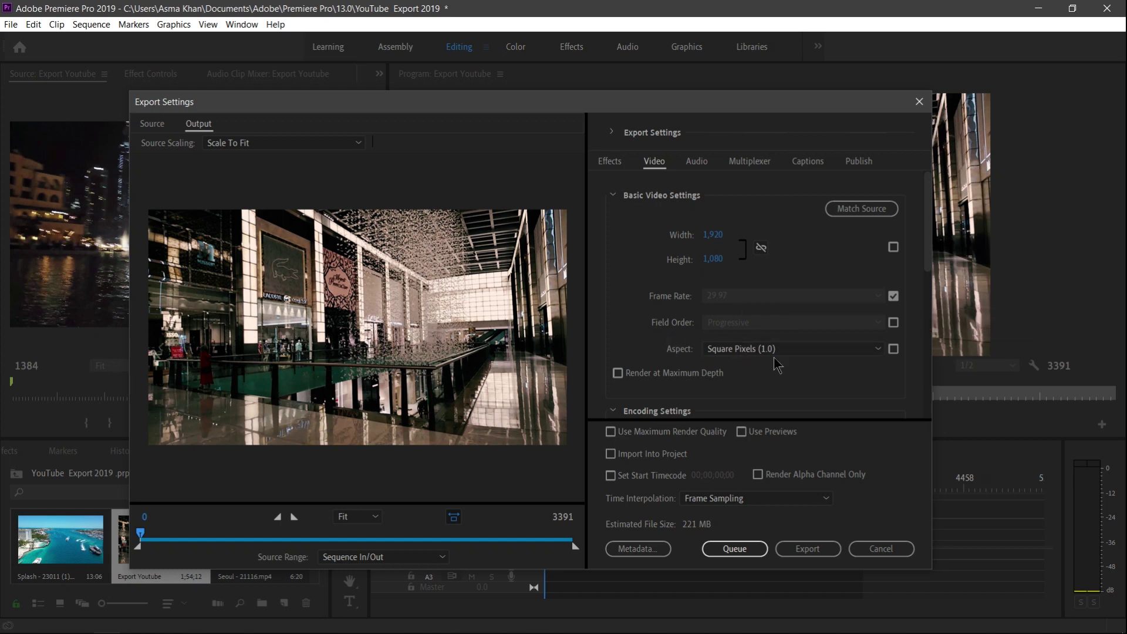
{"action": "left_click", "coordinate": [618, 373]}
{"action": "scroll", "coordinate": [709, 382], "scroll_direction": "down", "scroll_amount": 2}
{"action": "scroll", "coordinate": [709, 381], "scroll_direction": "down", "scroll_amount": 2}
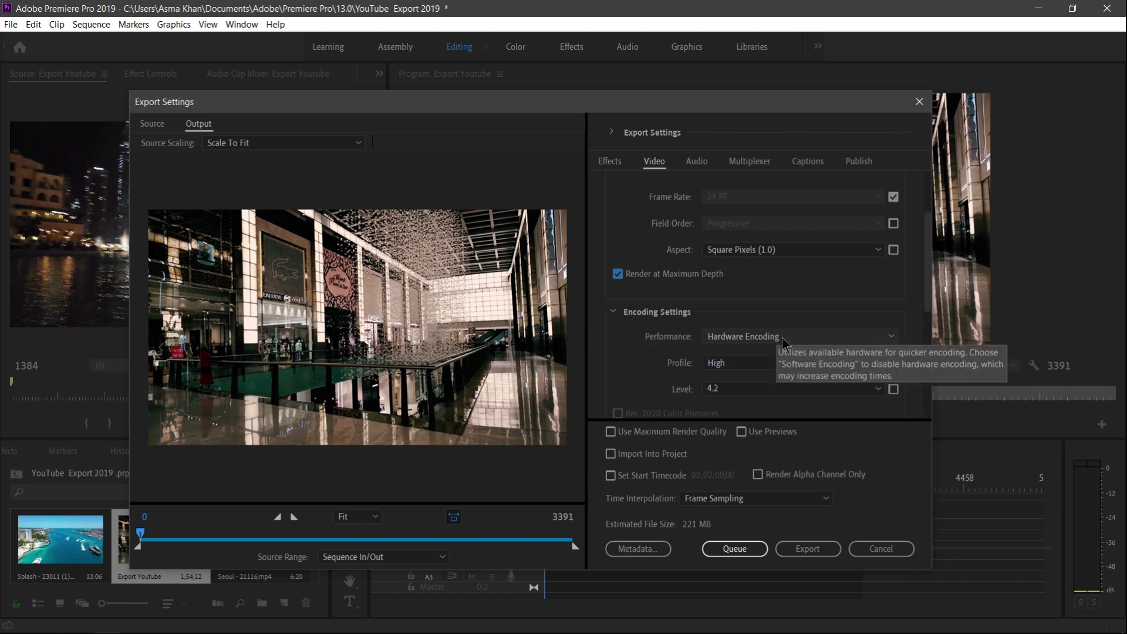
{"action": "left_click", "coordinate": [743, 360]}
{"action": "left_click", "coordinate": [728, 411]}
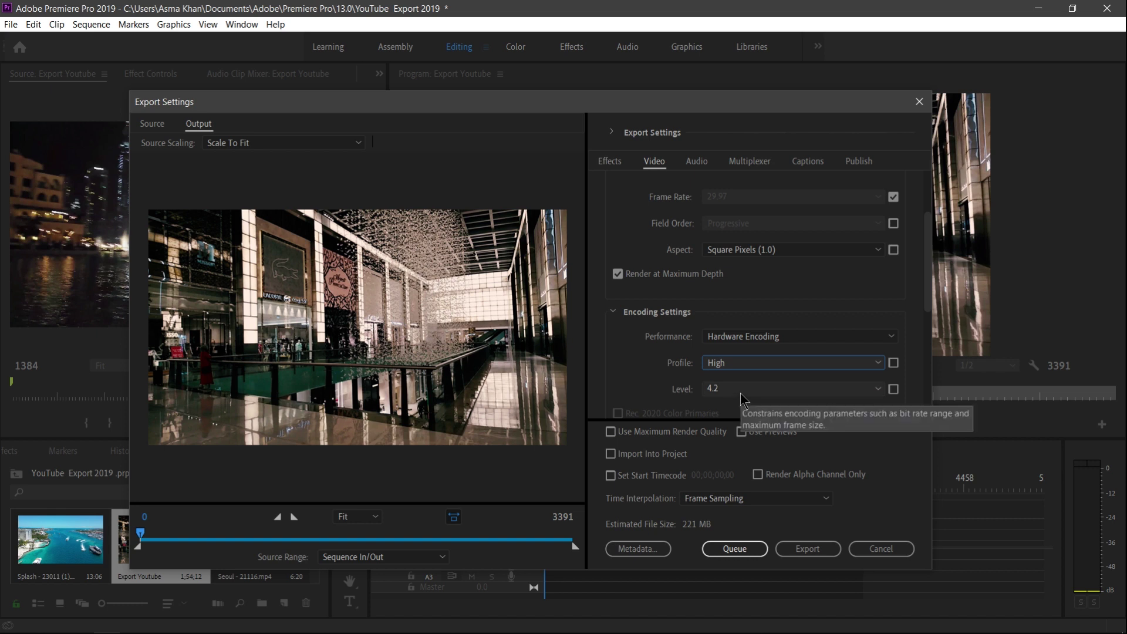
{"action": "left_click_drag", "start_coordinate": [928, 223], "coordinate": [935, 254]}
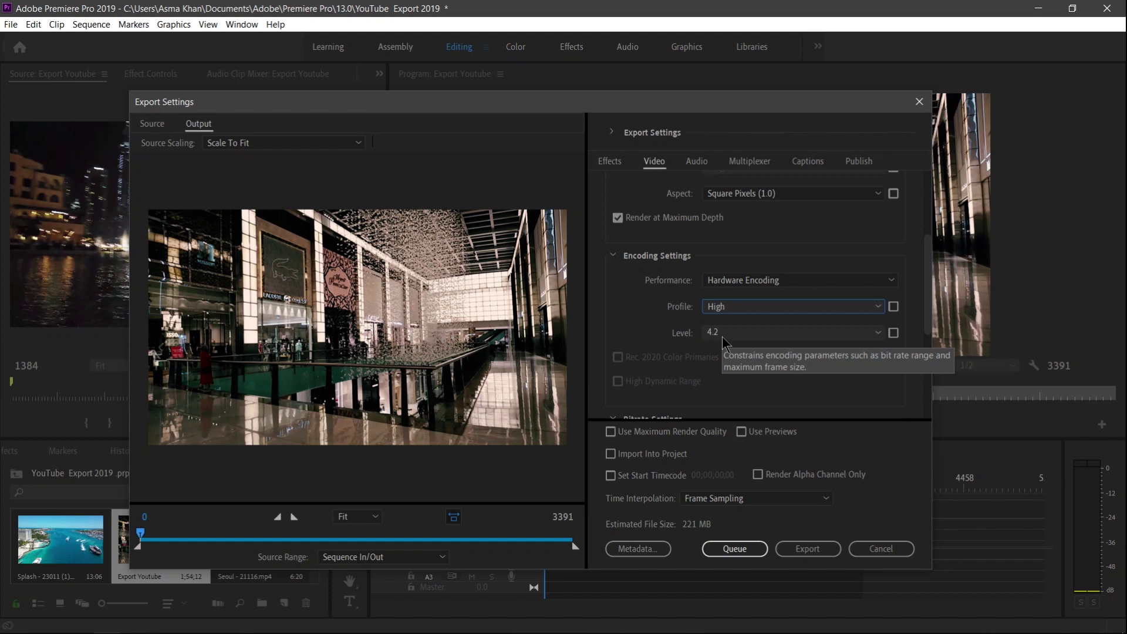
{"action": "scroll", "coordinate": [694, 356], "scroll_direction": "down", "scroll_amount": 2}
{"action": "scroll", "coordinate": [694, 357], "scroll_direction": "down", "scroll_amount": 2}
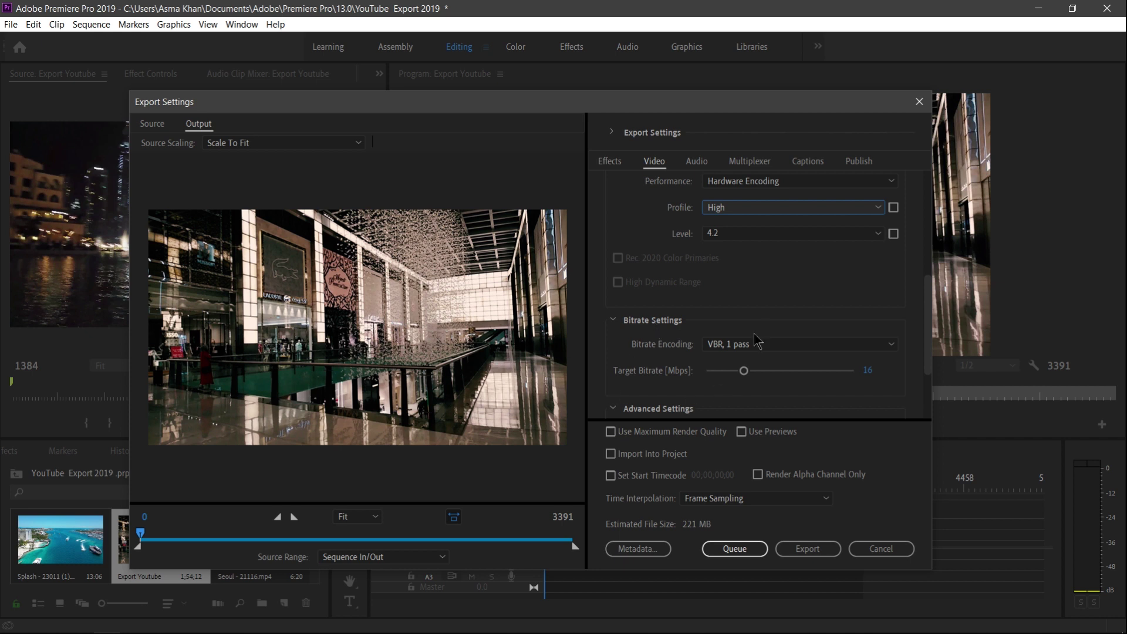
Switch bitrate encoding to VBR, 2 pass, with target and maximum bitrate at 16 Mbps.
{"action": "left_click", "coordinate": [770, 349]}
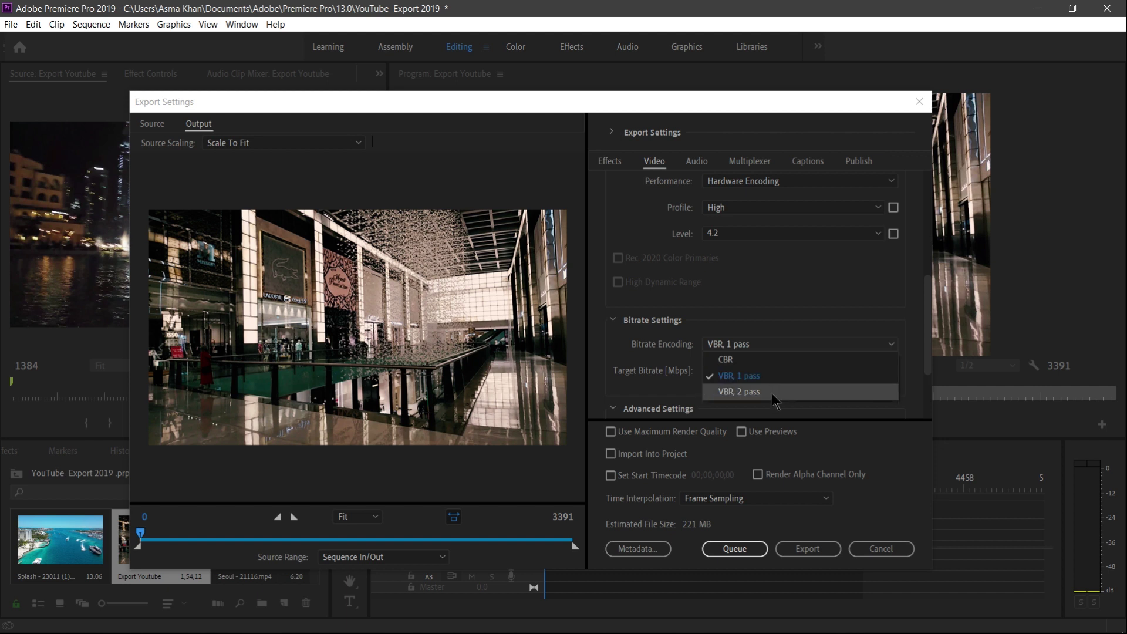
{"action": "key", "text": "Escape"}
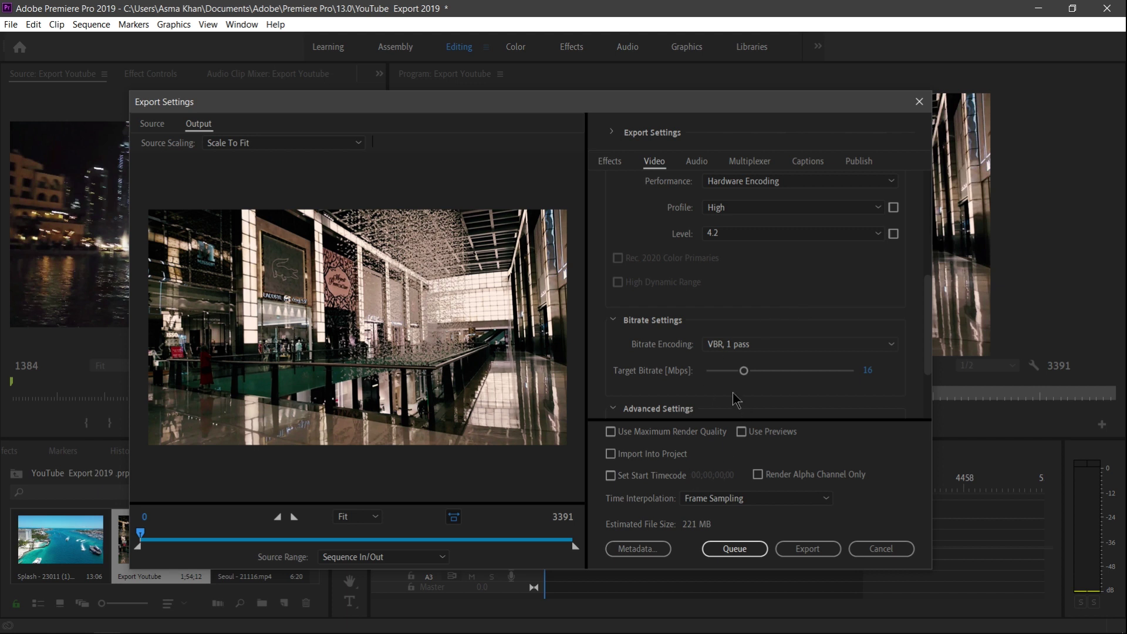
{"action": "key", "text": "Down"}
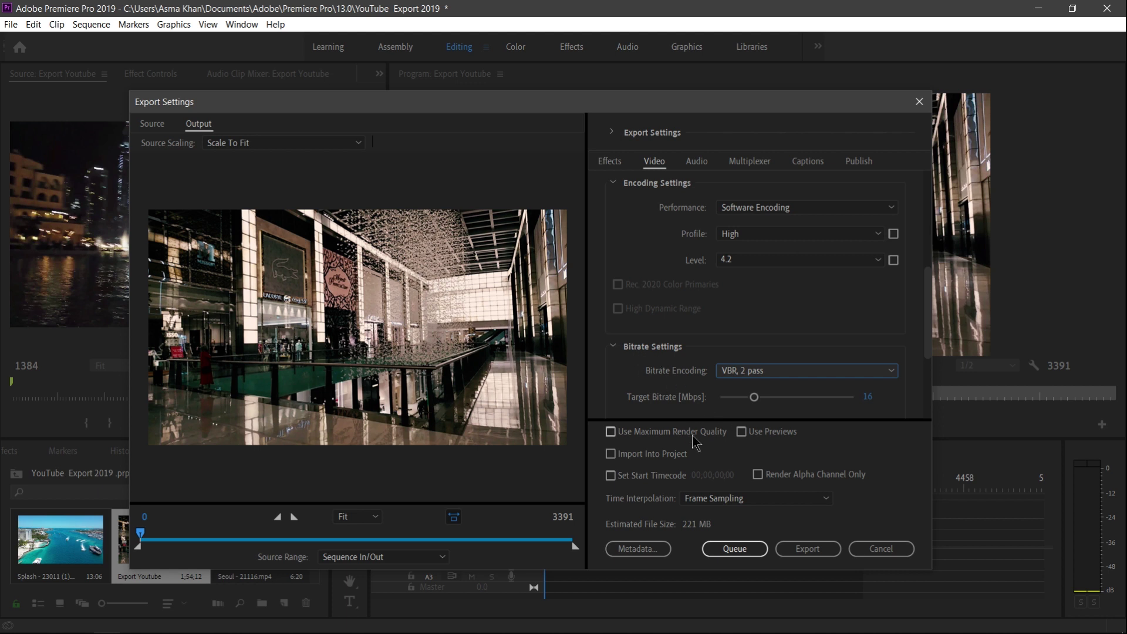
{"action": "scroll", "coordinate": [827, 413], "scroll_direction": "down", "scroll_amount": 2}
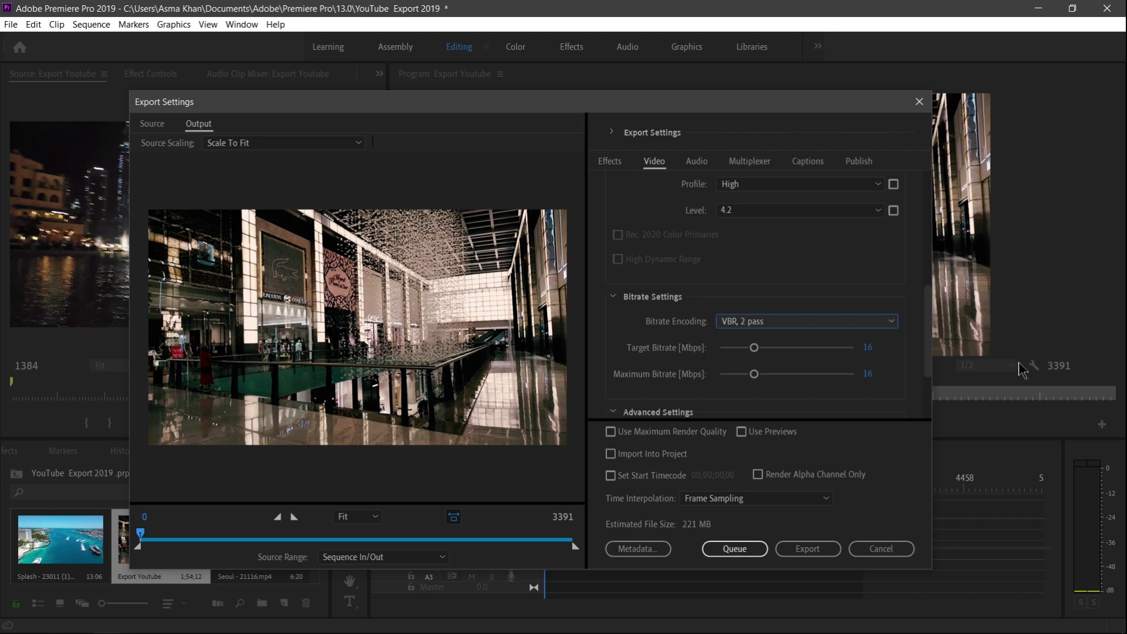
{"action": "left_click", "coordinate": [868, 347]}
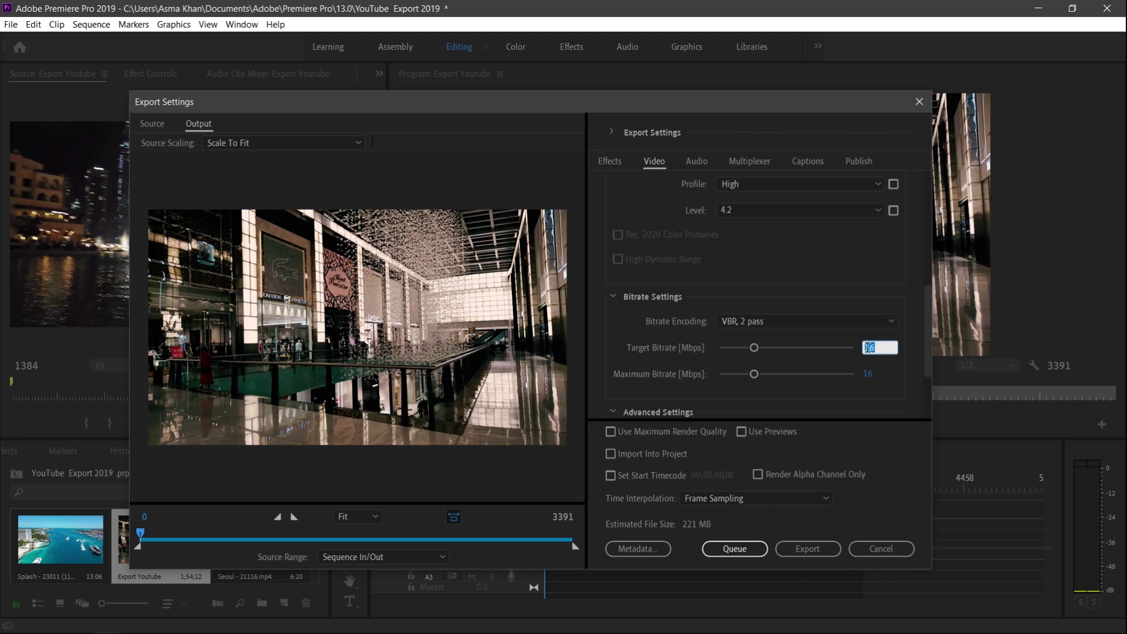
Enter target bitrate 30 and maximum 40 Mbps, then drag the target to 45.34 Mbps.
{"action": "type", "text": "30"}
{"action": "left_click", "coordinate": [868, 376]}
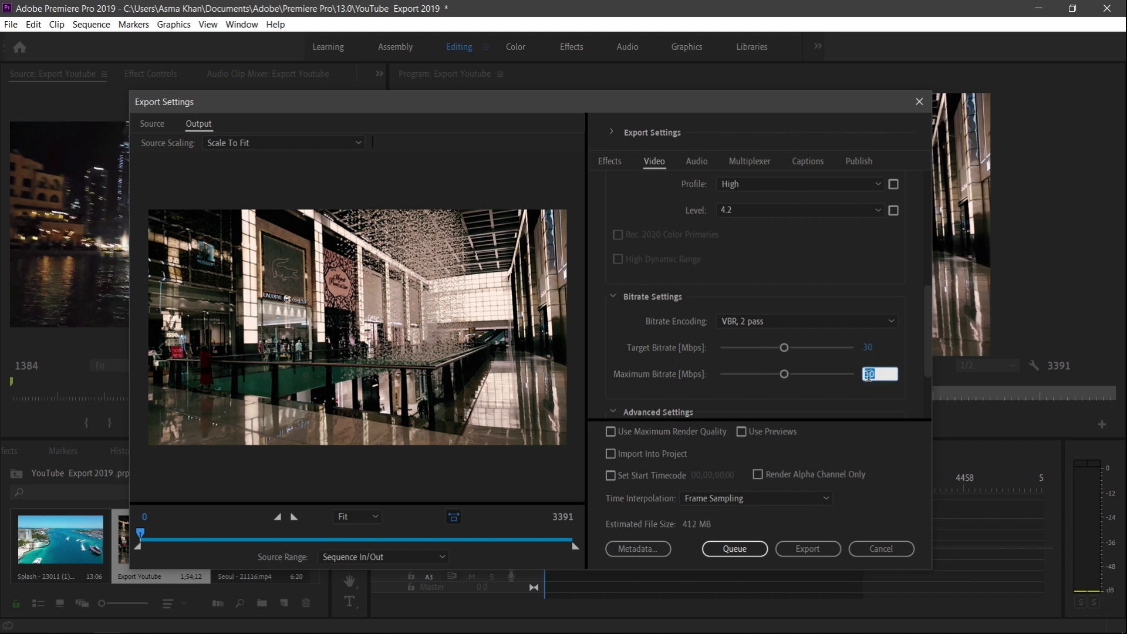
{"action": "type", "text": "40"}
{"action": "key", "text": "Return"}
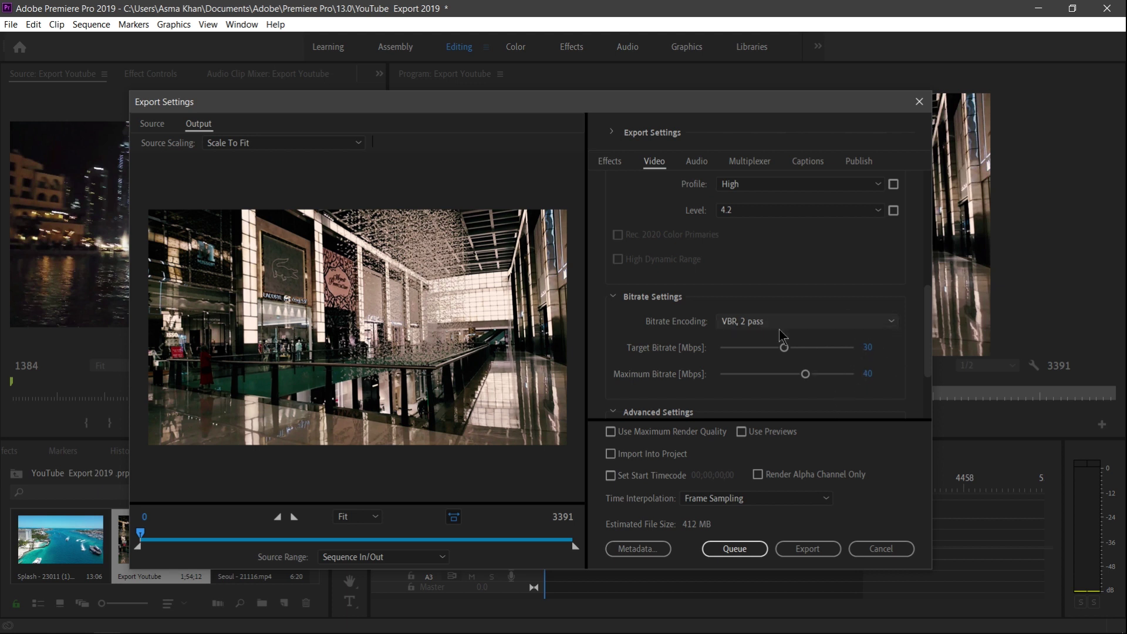
{"action": "mouse_move", "coordinate": [687, 346]}
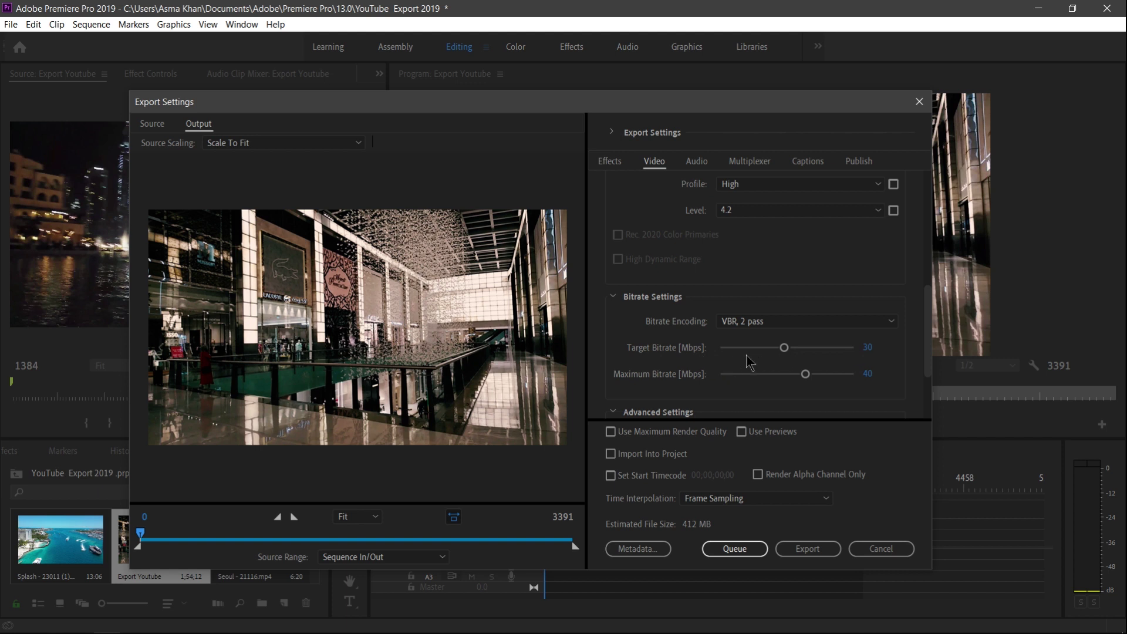
{"action": "mouse_move", "coordinate": [702, 381]}
{"action": "left_click_drag", "start_coordinate": [782, 349], "coordinate": [816, 351]}
Set the target bitrate to 30 Mbps and the maximum bitrate to 50 Mbps.
{"action": "left_click", "coordinate": [873, 347]}
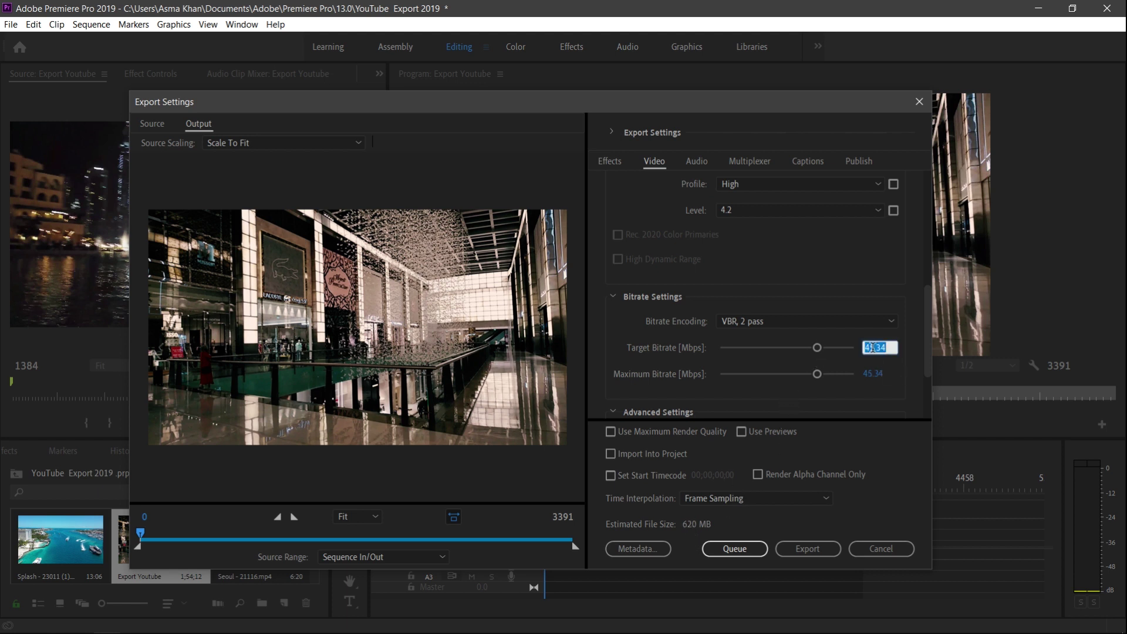
{"action": "type", "text": "30"}
{"action": "key", "text": "Return"}
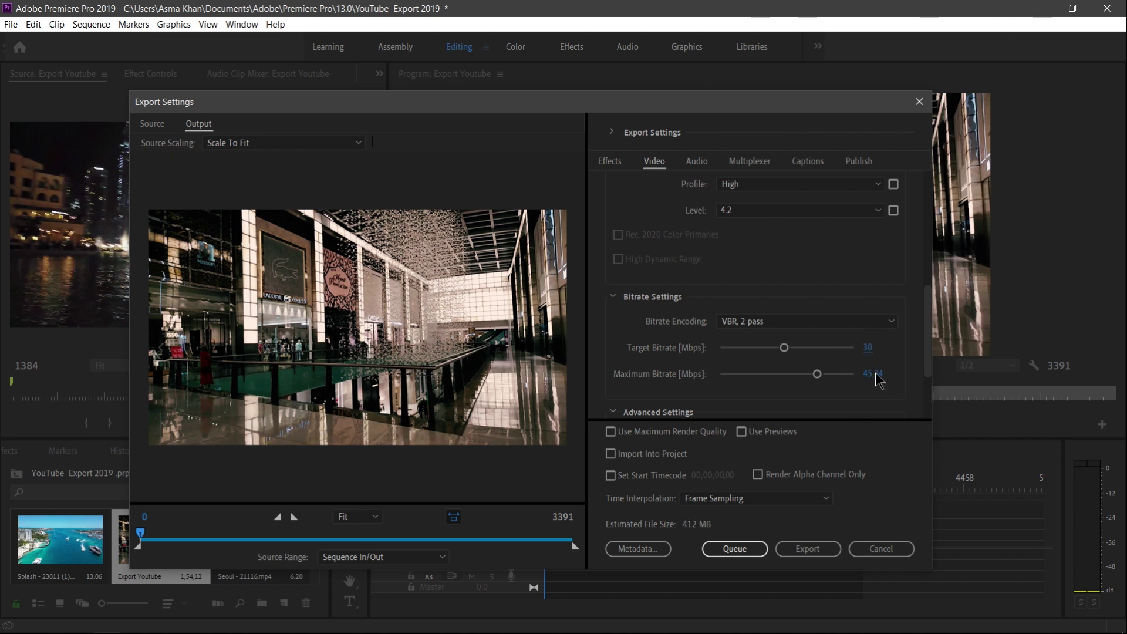
{"action": "left_click", "coordinate": [876, 373]}
{"action": "type", "text": "40"}
{"action": "key", "text": "BackSpace"}
{"action": "key", "text": "BackSpace"}
{"action": "type", "text": "50"}
{"action": "key", "text": "Return"}
Try a target bitrate of 60 Mbps and a maximum of 80 Mbps.
{"action": "left_click", "coordinate": [868, 348]}
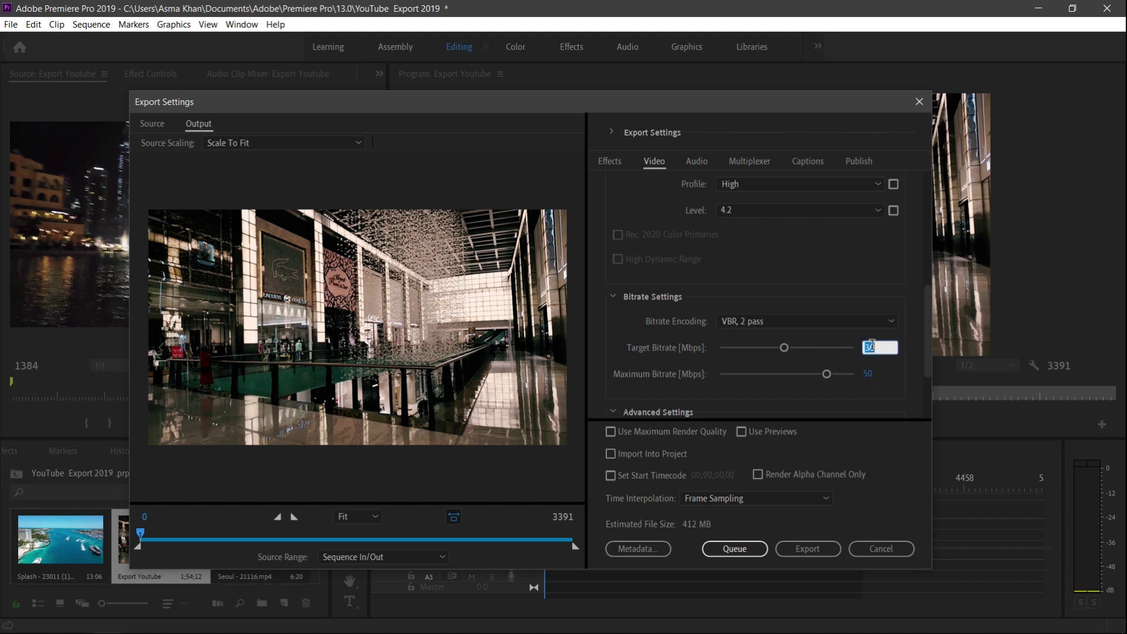
{"action": "type", "text": "60"}
{"action": "left_click", "coordinate": [868, 374]}
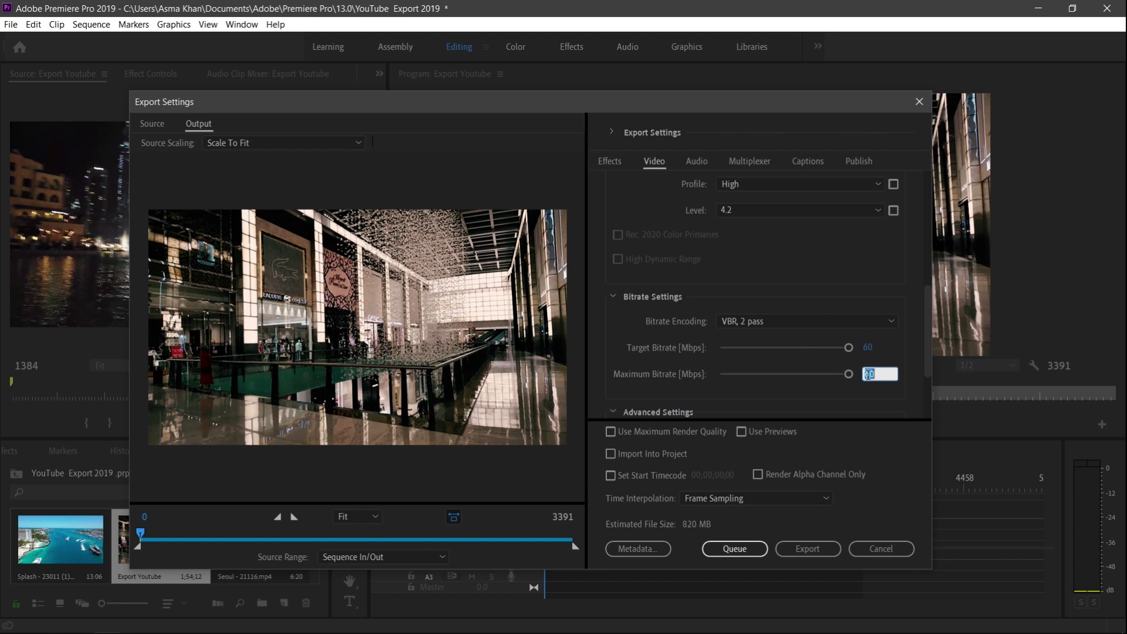
{"action": "type", "text": "80"}
{"action": "key", "text": "Return"}
Restore the target bitrate to 30 Mbps and the maximum to 50 Mbps.
{"action": "left_click", "coordinate": [869, 348]}
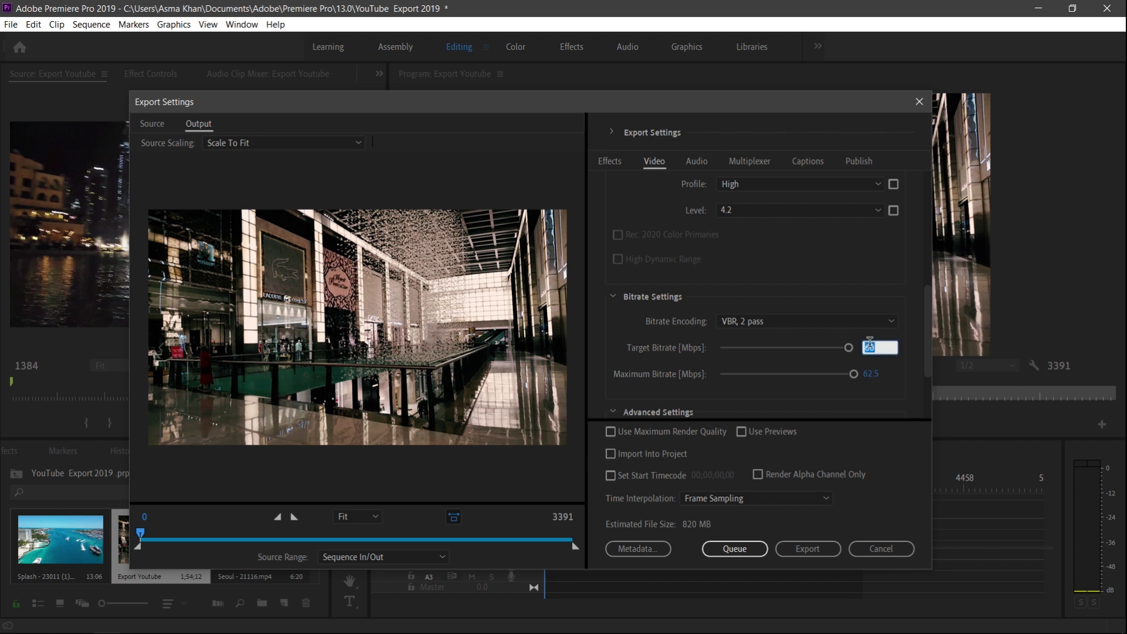
{"action": "type", "text": "30"}
{"action": "left_click", "coordinate": [872, 374]}
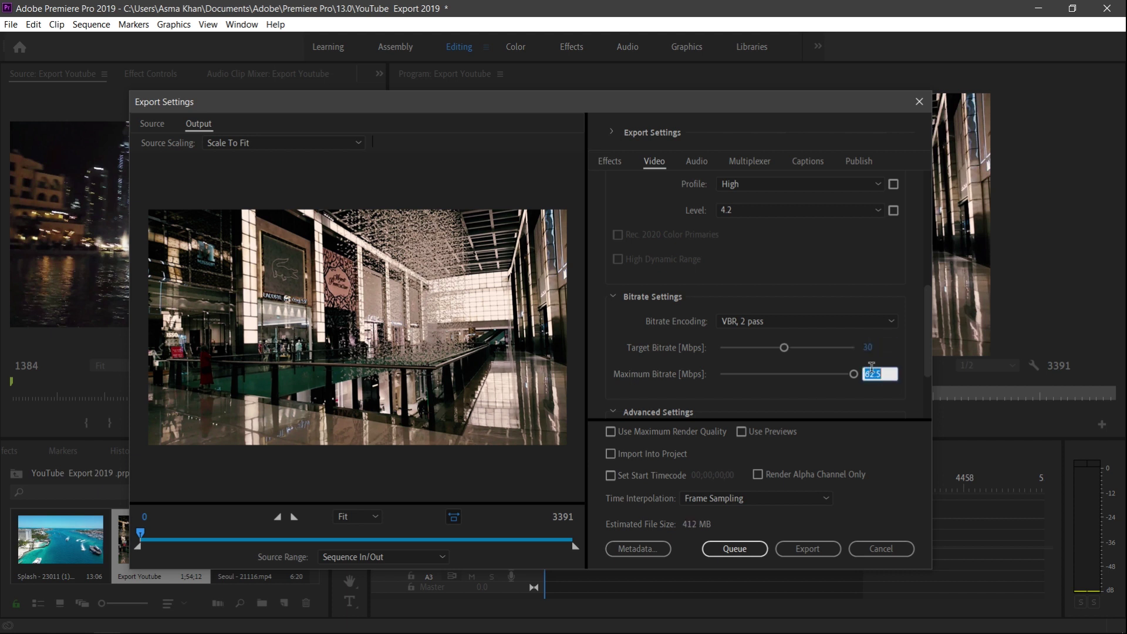
{"action": "type", "text": "50"}
{"action": "key", "text": "Return"}
{"action": "left_click", "coordinate": [698, 162]}
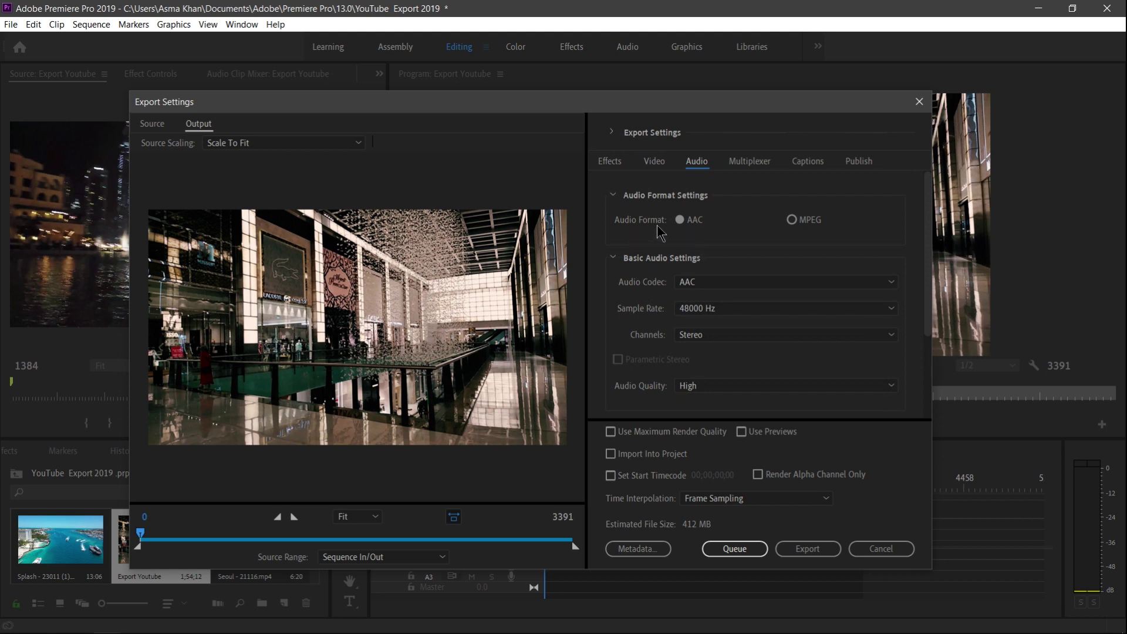
{"action": "left_click", "coordinate": [739, 286]}
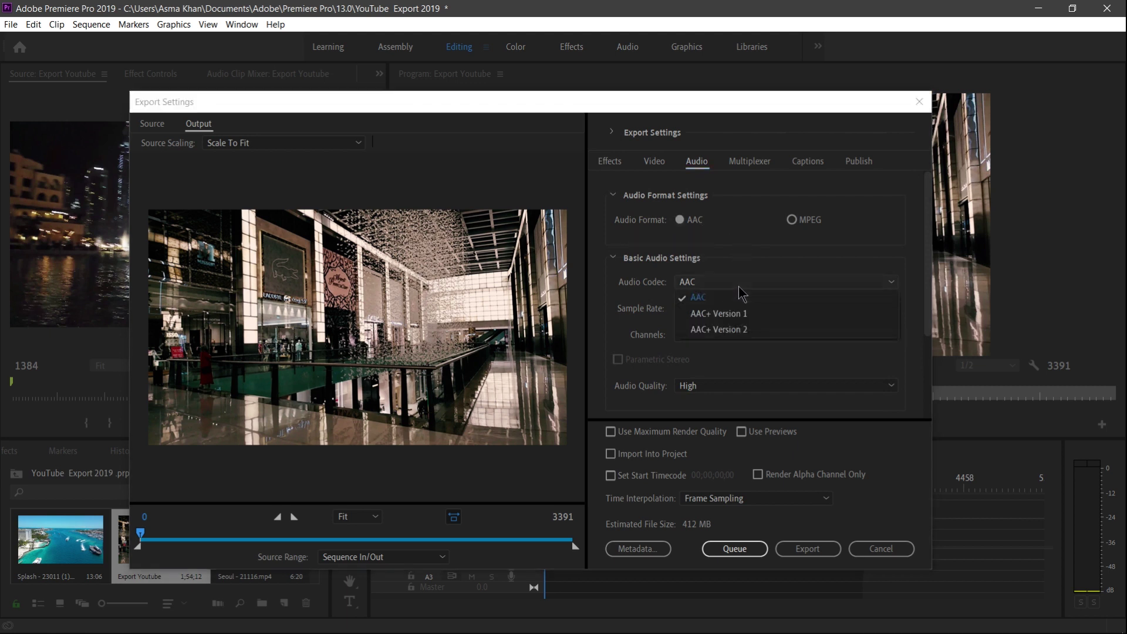
{"action": "left_click", "coordinate": [696, 291]}
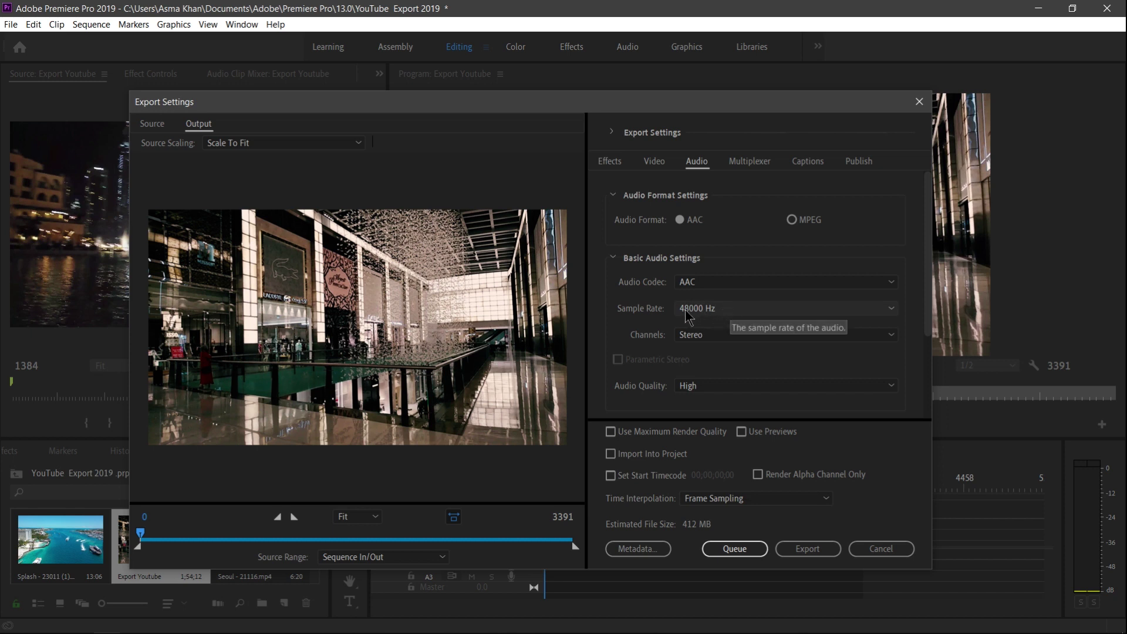
{"action": "left_click", "coordinate": [783, 338]}
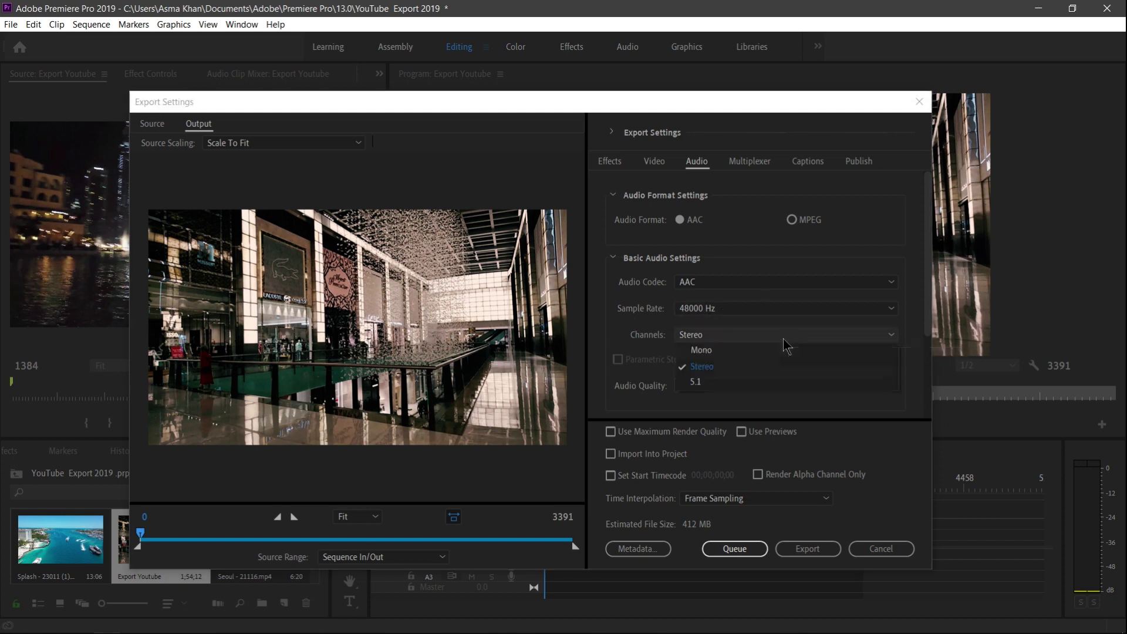
{"action": "left_click", "coordinate": [783, 339]}
{"action": "scroll", "coordinate": [815, 371], "scroll_direction": "down", "scroll_amount": 1}
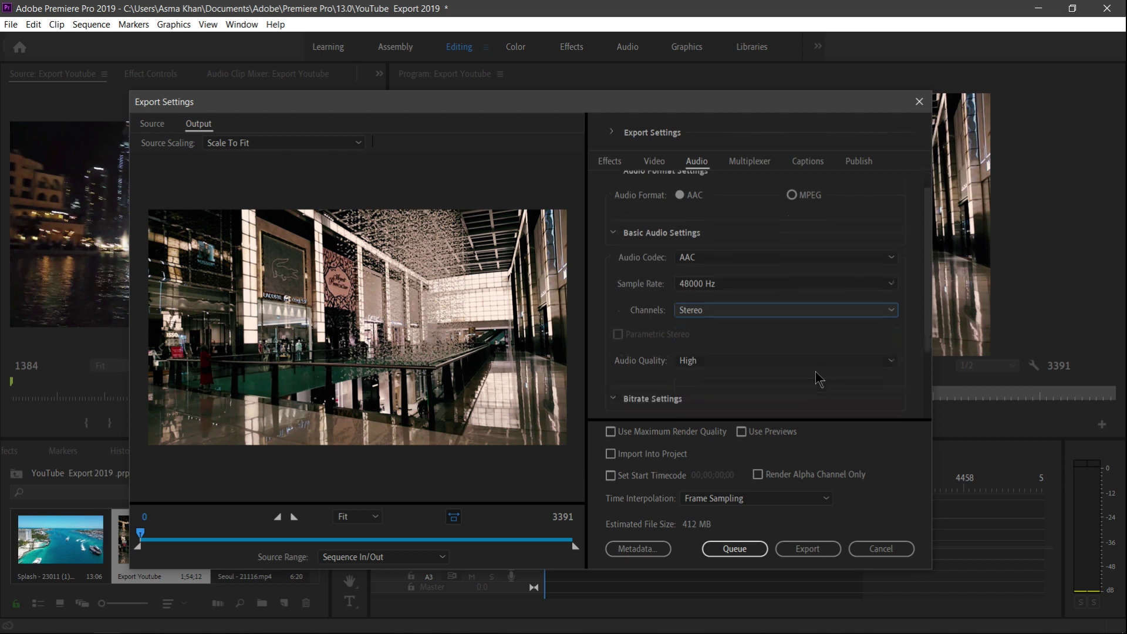
{"action": "left_click_drag", "start_coordinate": [928, 301], "coordinate": [903, 224]}
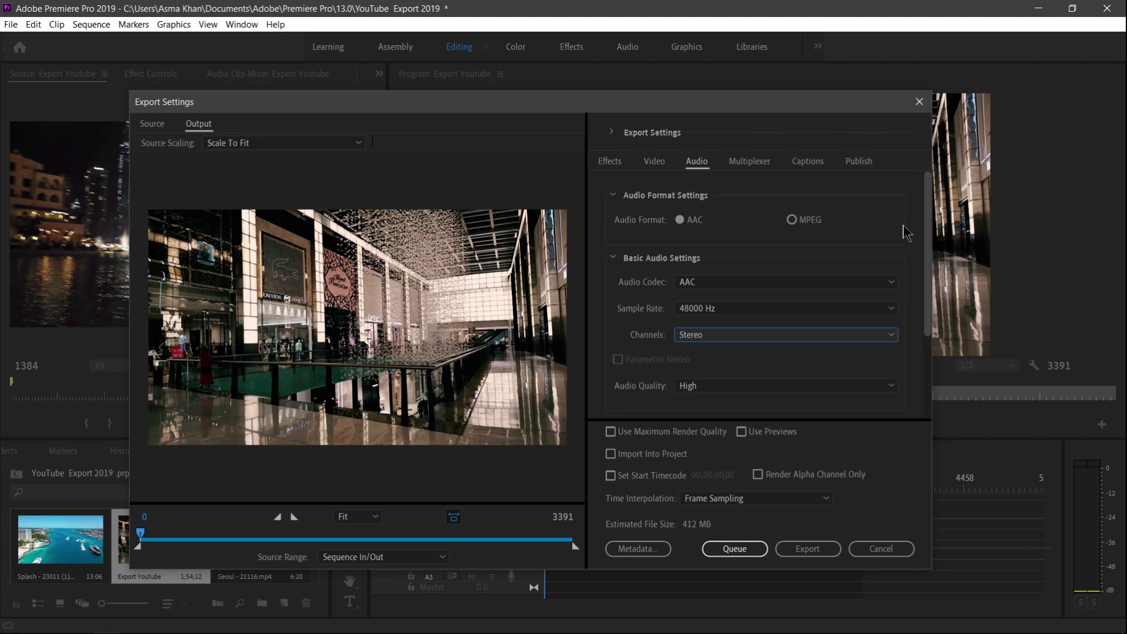
{"action": "left_click", "coordinate": [757, 166]}
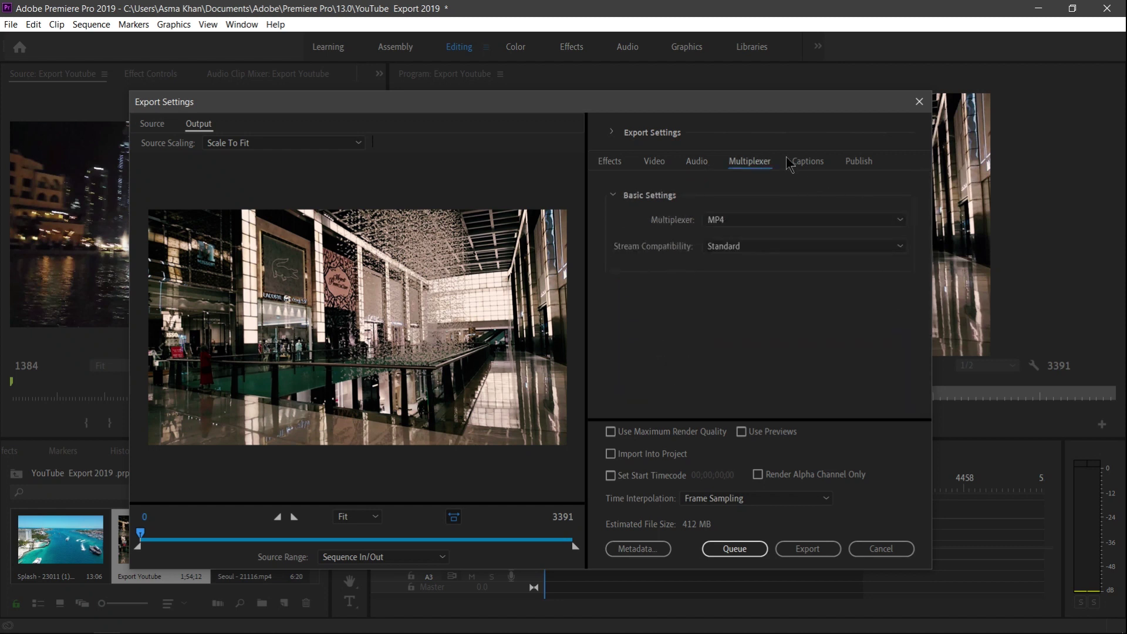
Review the Captions and Publish settings and enable publishing the export to YouTube.
{"action": "left_click", "coordinate": [819, 166]}
{"action": "left_click", "coordinate": [867, 168]}
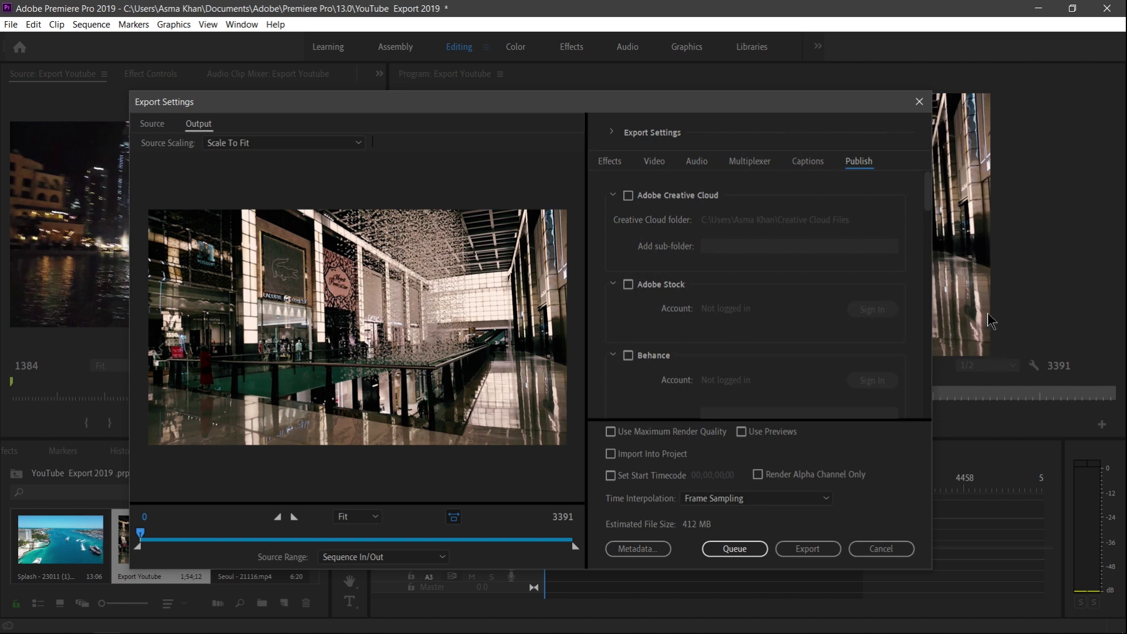
{"action": "left_click_drag", "start_coordinate": [928, 185], "coordinate": [919, 359]}
{"action": "left_click", "coordinate": [627, 321]}
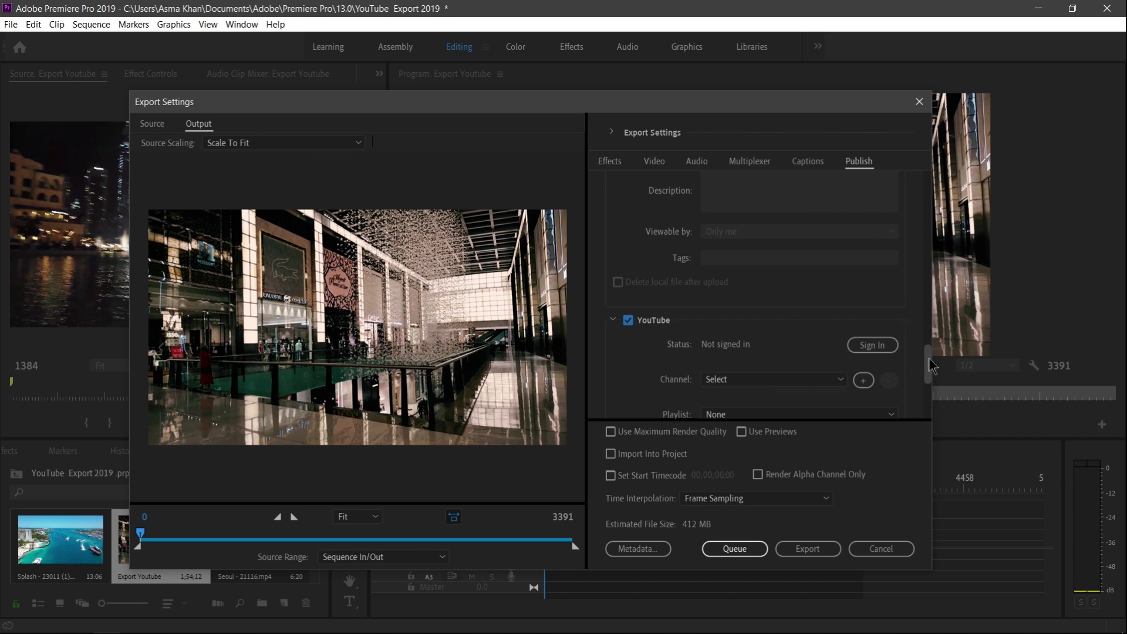
{"action": "left_click_drag", "start_coordinate": [928, 357], "coordinate": [925, 369]}
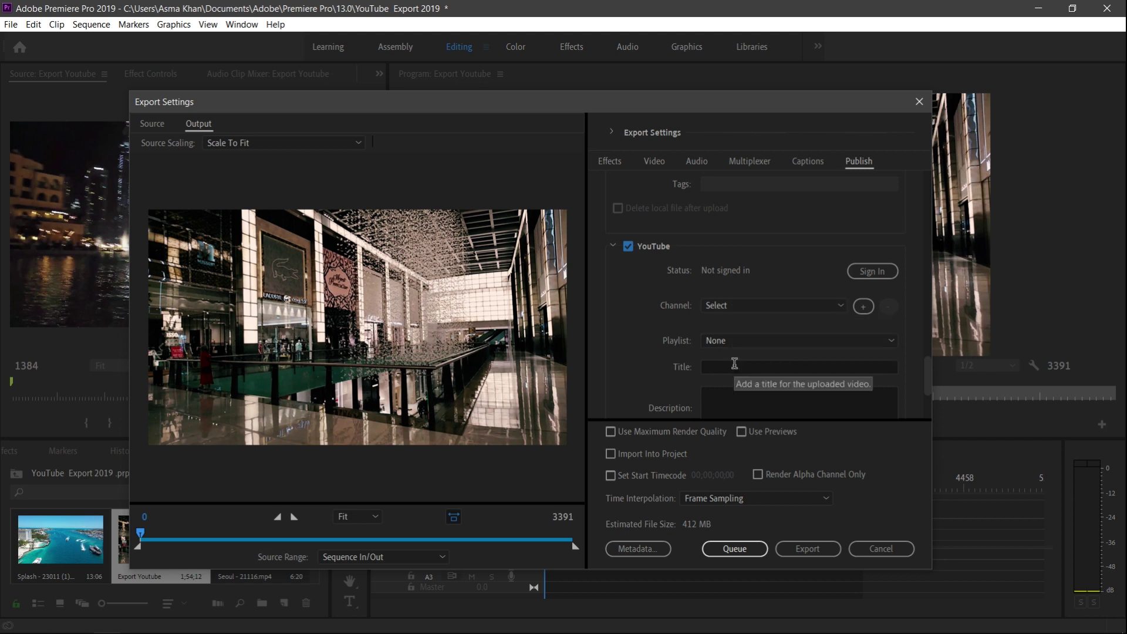
{"action": "left_click_drag", "start_coordinate": [928, 363], "coordinate": [922, 390]}
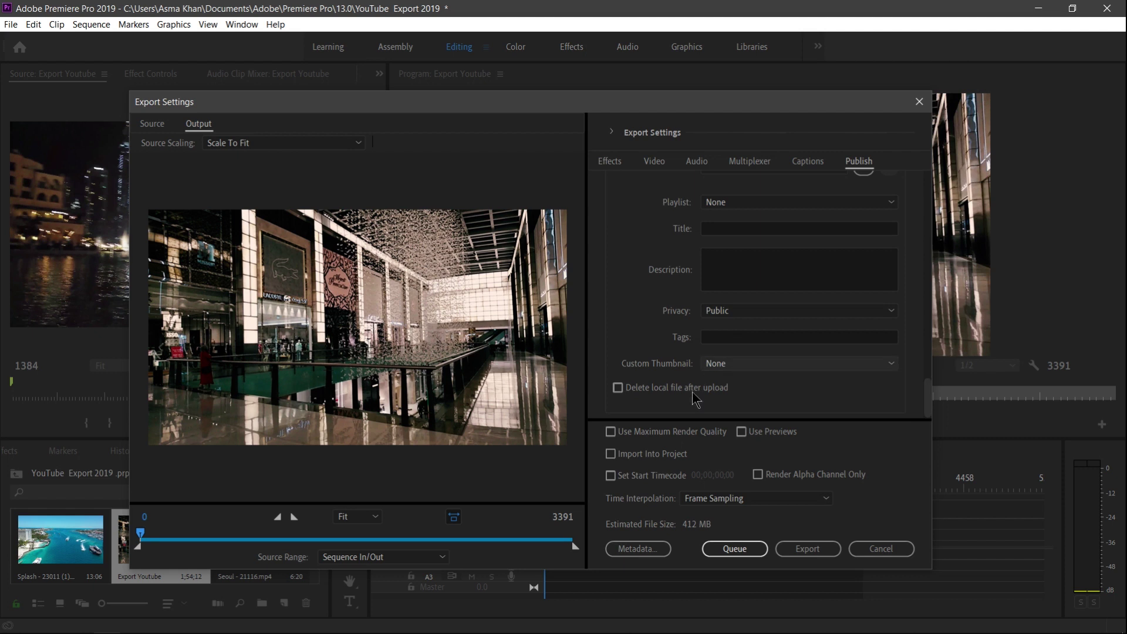
{"action": "left_click", "coordinate": [660, 160]}
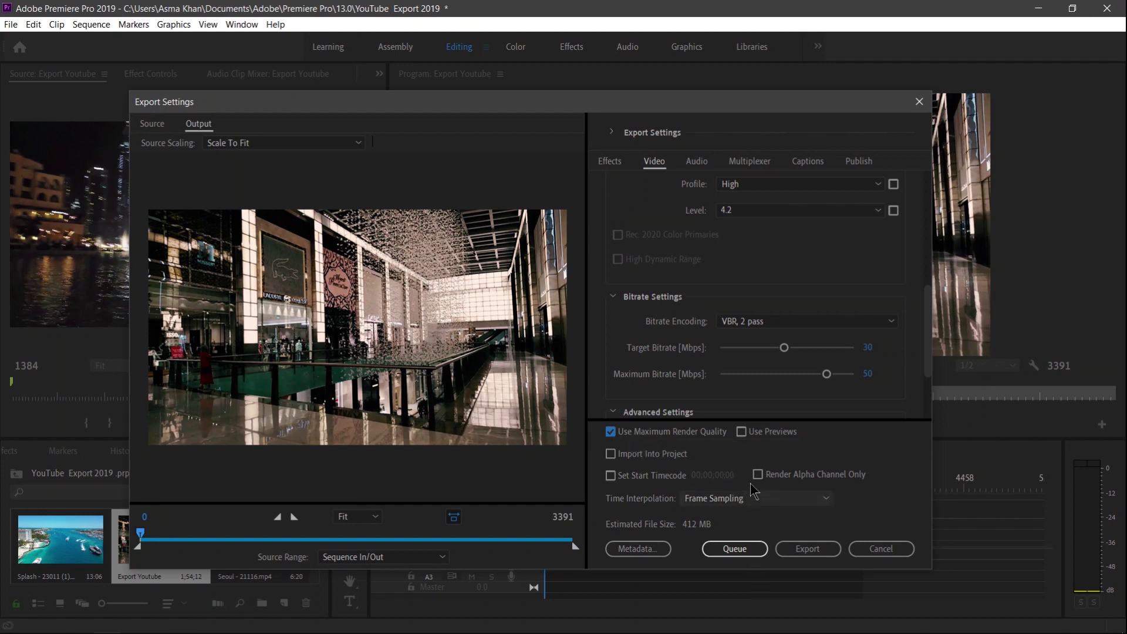
Check the Metadata options (Create Sidecar File, All Metadata template) and cancel without changes.
{"action": "left_click", "coordinate": [638, 550]}
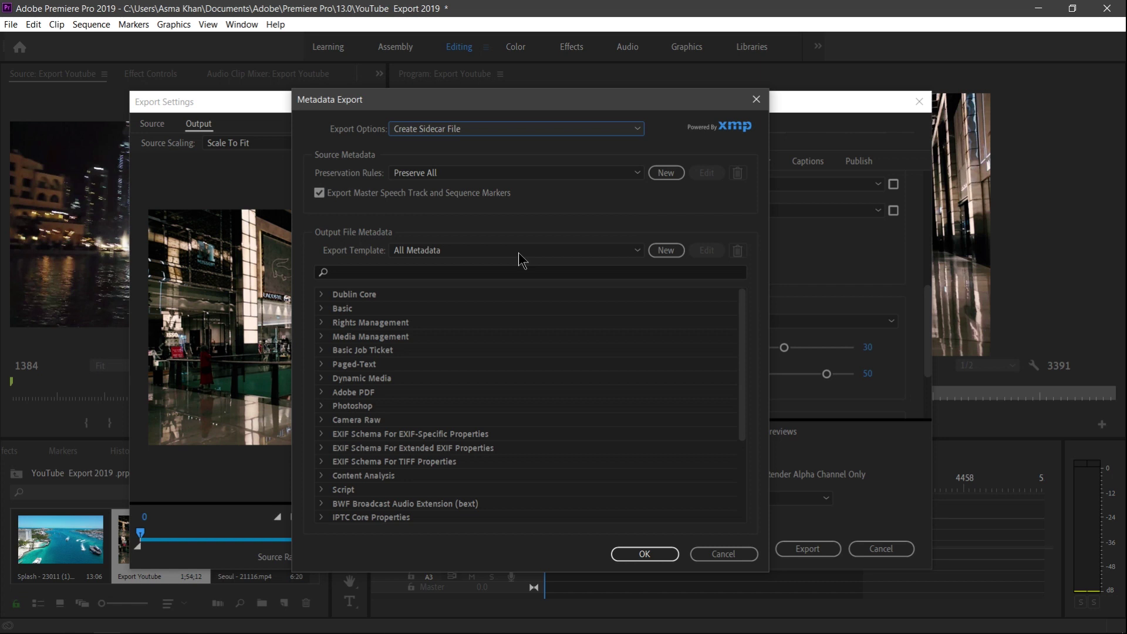
{"action": "left_click_drag", "start_coordinate": [457, 111], "coordinate": [401, 106]}
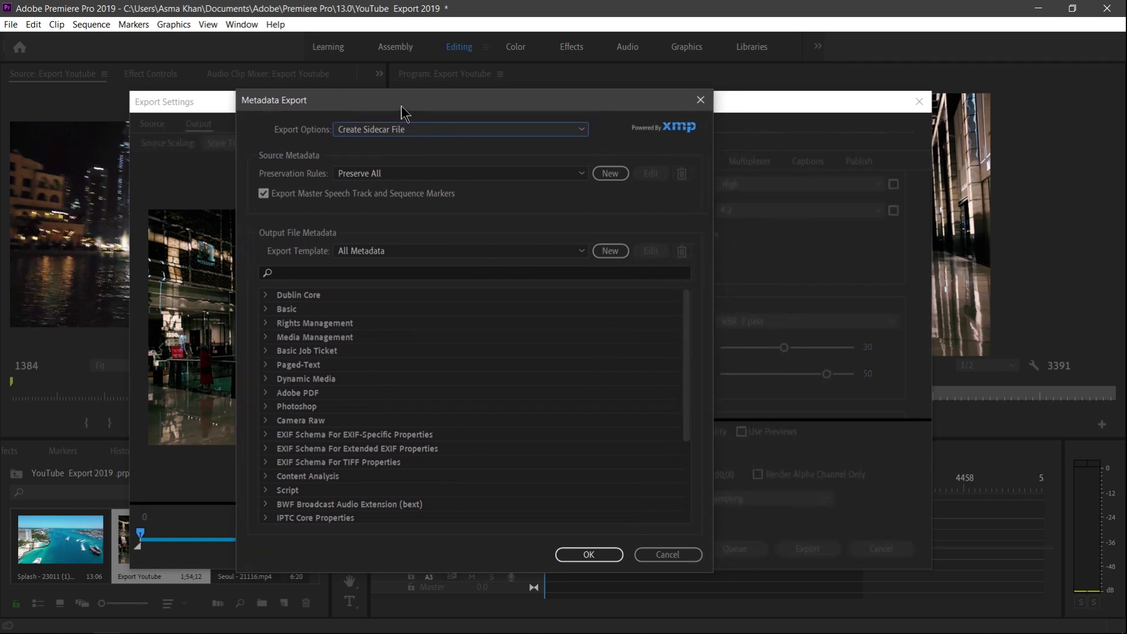
{"action": "left_click", "coordinate": [641, 559]}
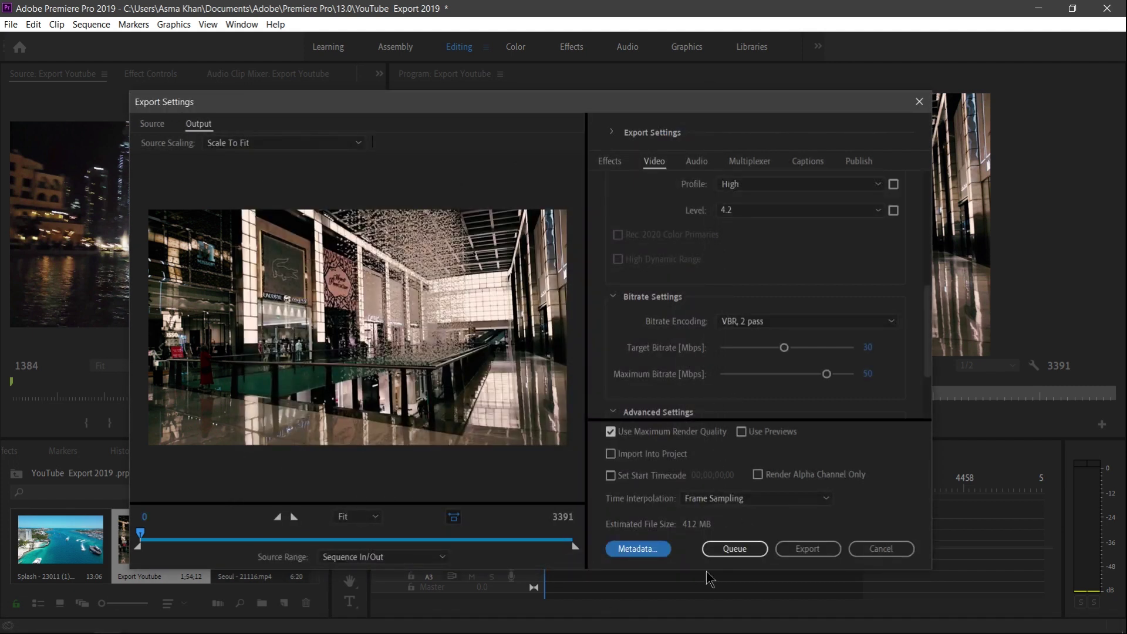
Return to the top of Export Settings and begin saving a new preset via Save Preset.
{"action": "left_click", "coordinate": [732, 549]}
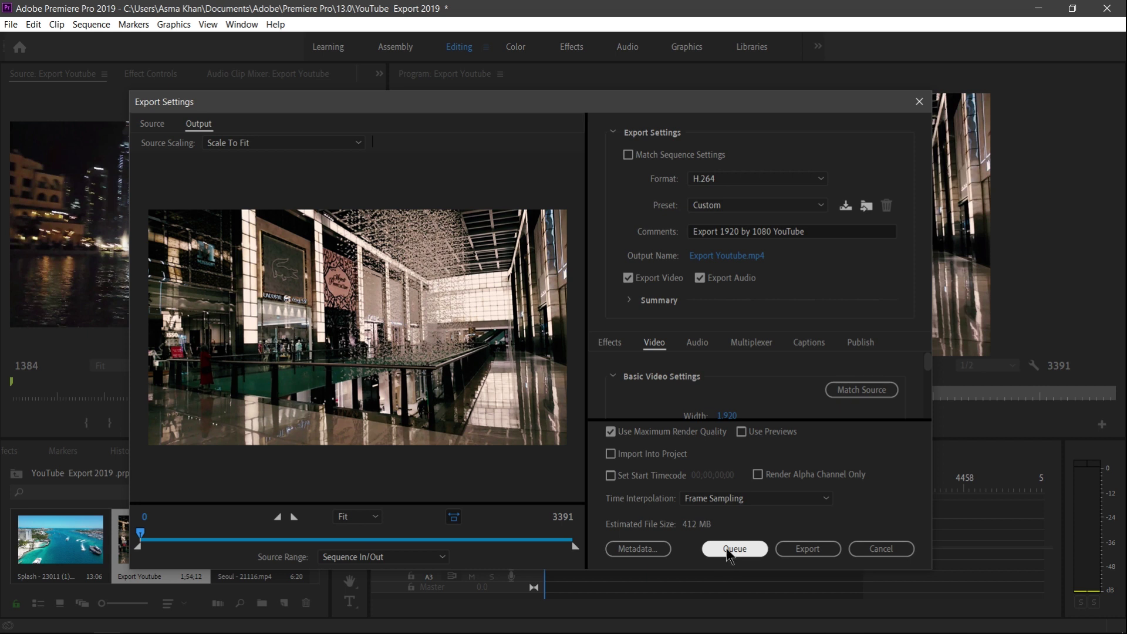
{"action": "left_click", "coordinate": [752, 544]}
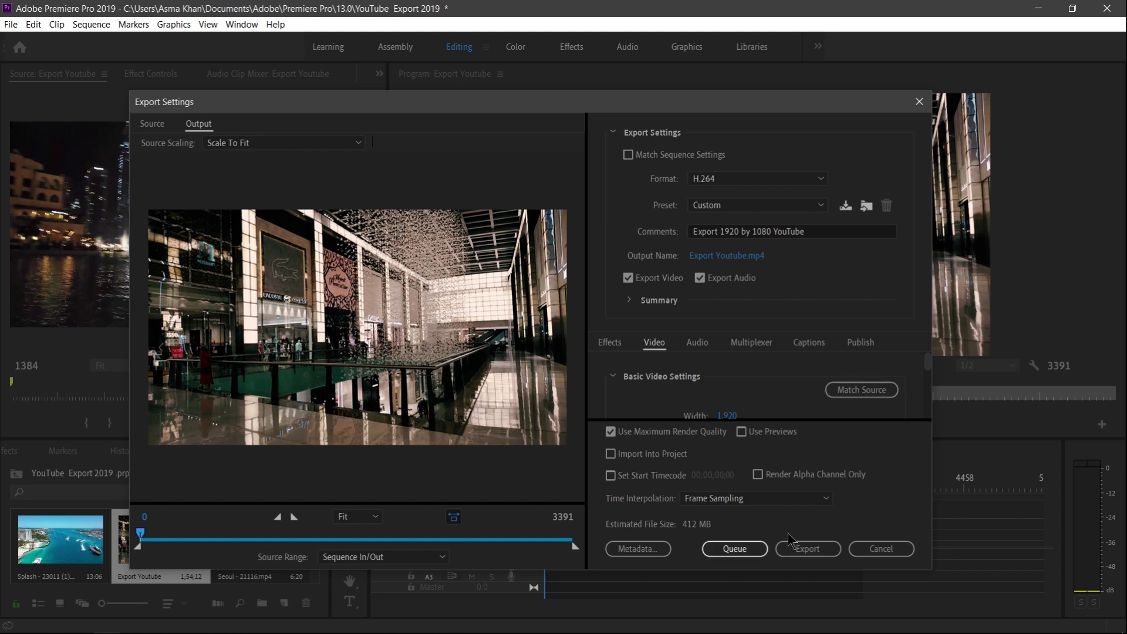
{"action": "left_click", "coordinate": [846, 206]}
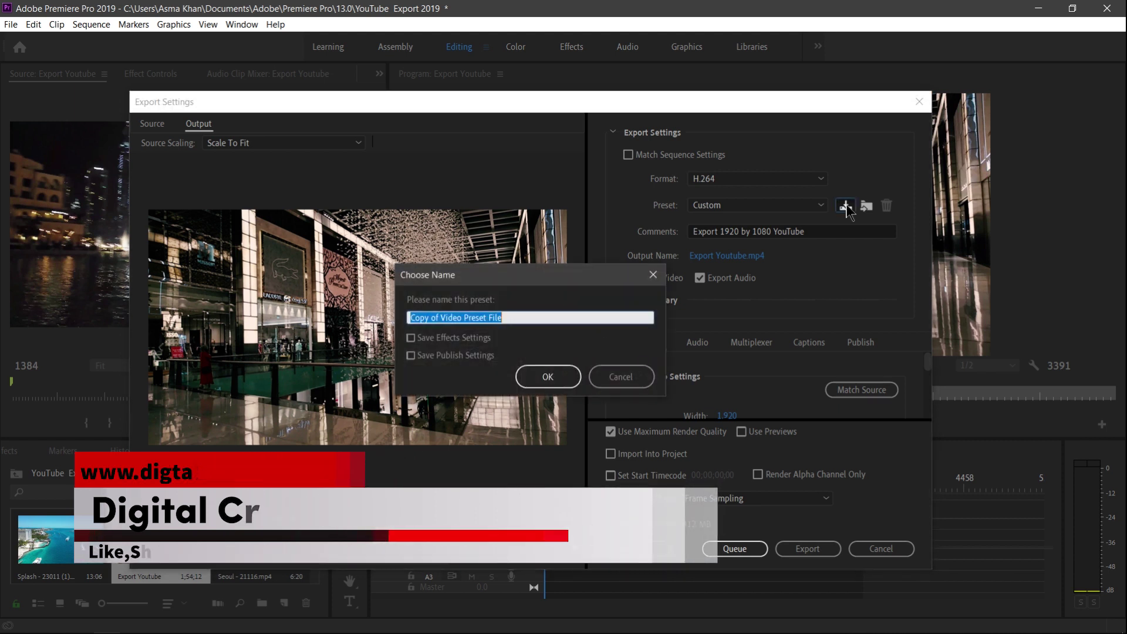
Enter the preset name 'Best Export setting for youtube 1920 by 1080', correcting the resolution digits.
{"action": "type", "text": "B"}
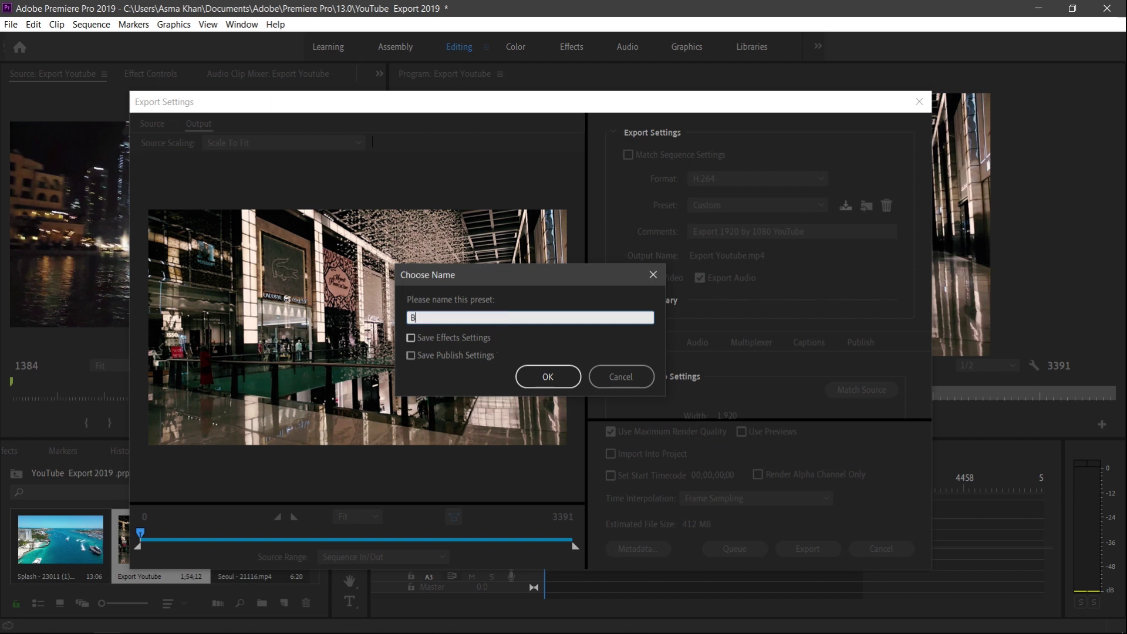
{"action": "type", "text": "est Ex"}
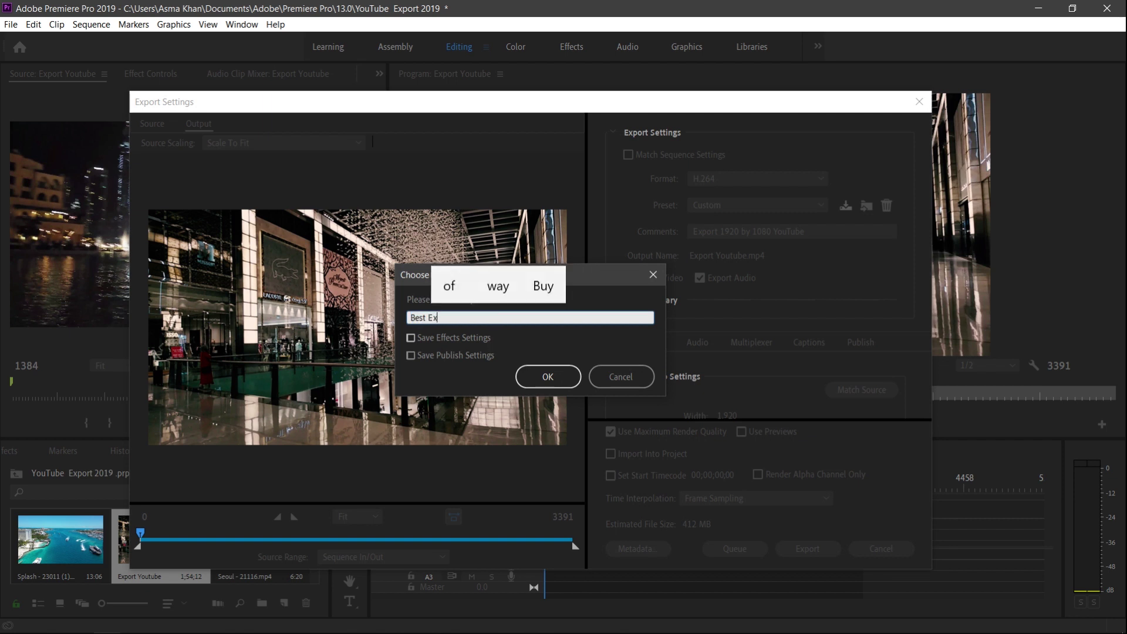
{"action": "type", "text": "port set"}
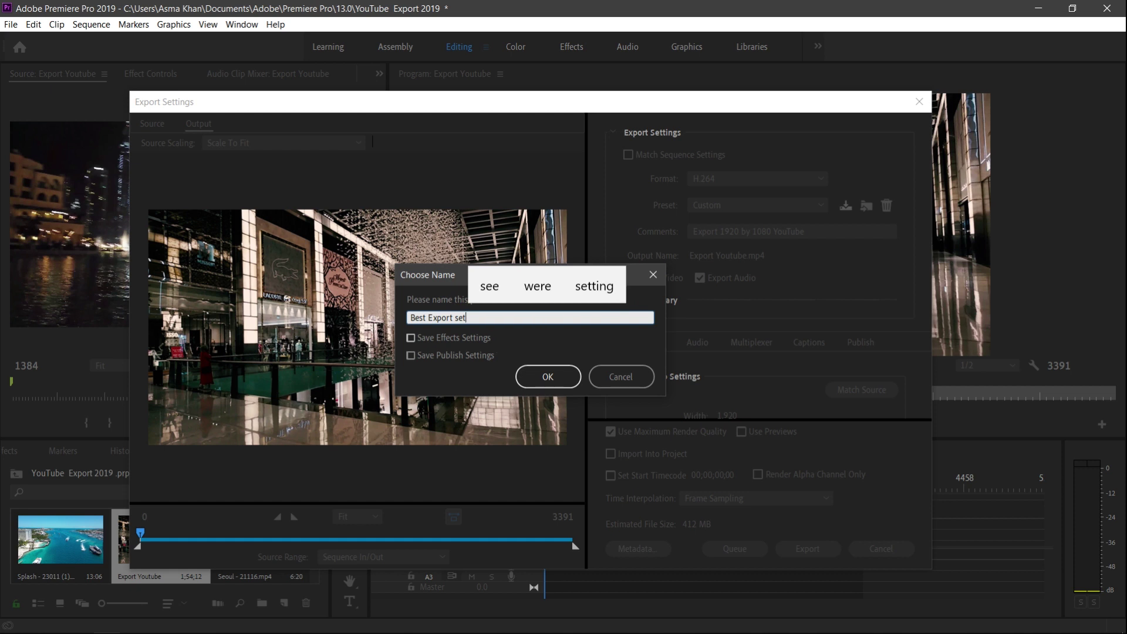
{"action": "type", "text": "ting"}
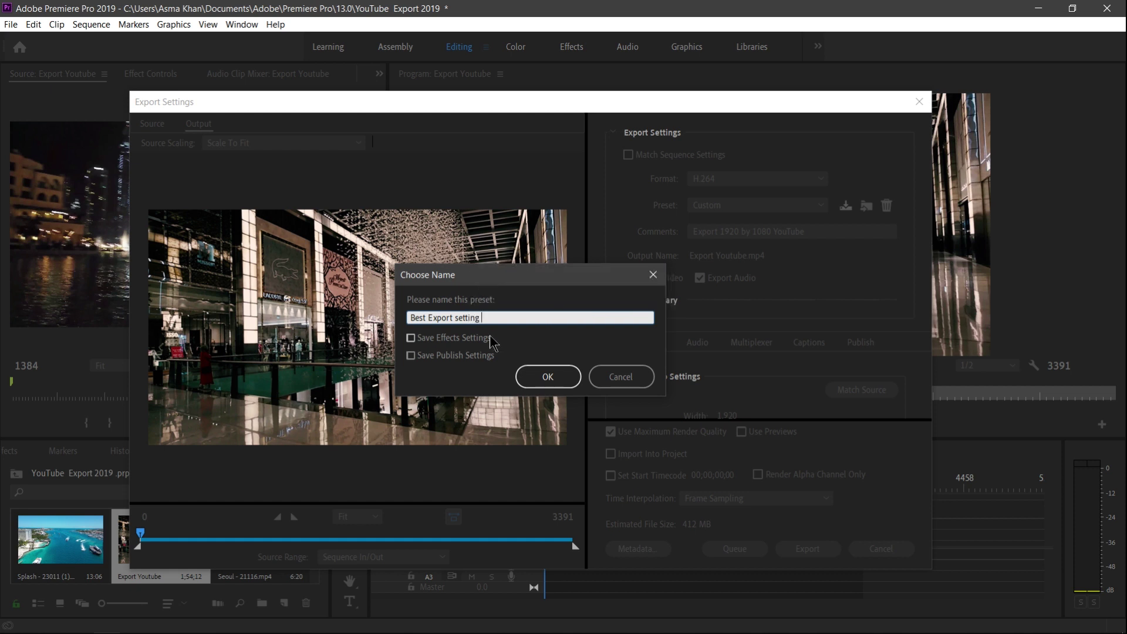
{"action": "type", "text": " for youtub"}
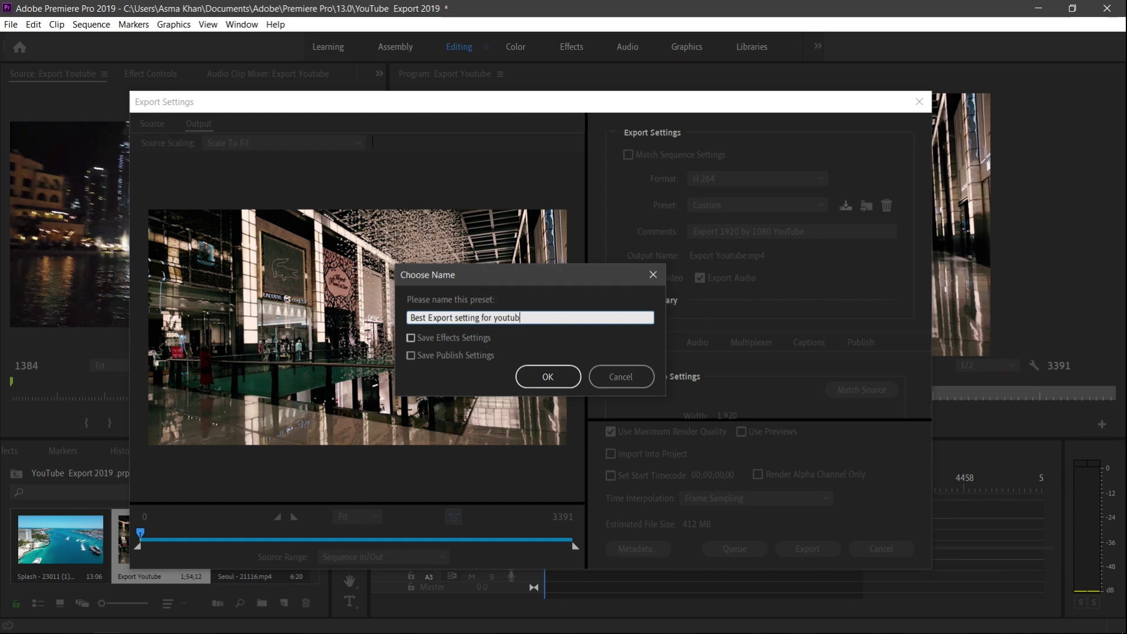
{"action": "type", "text": "e 10"}
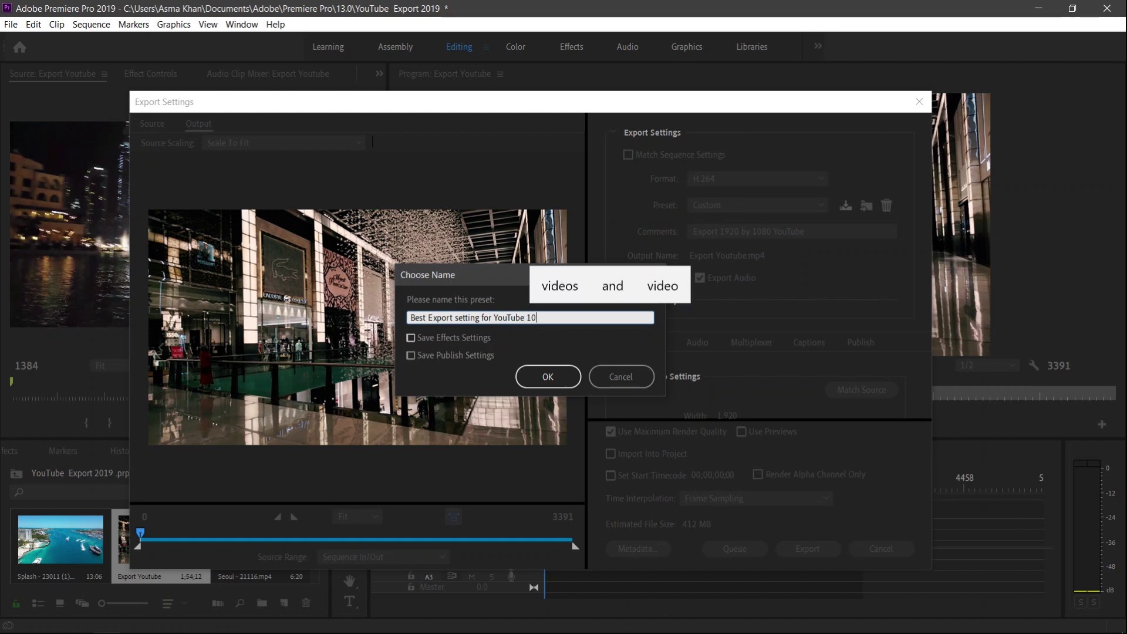
{"action": "key", "text": "BackSpace"}
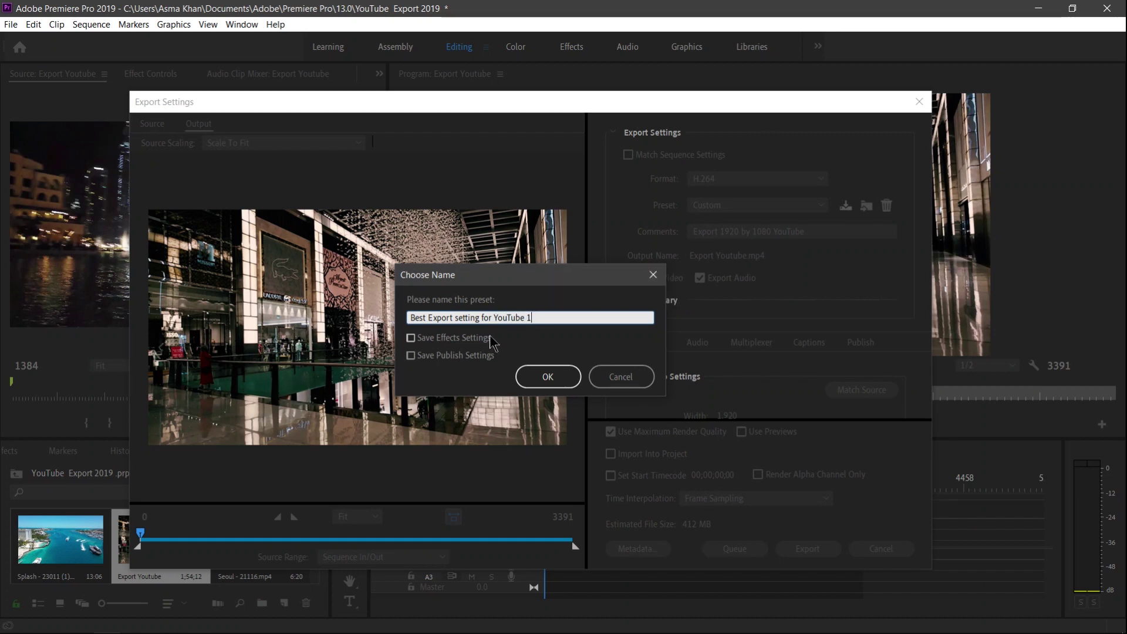
{"action": "type", "text": "920 b"}
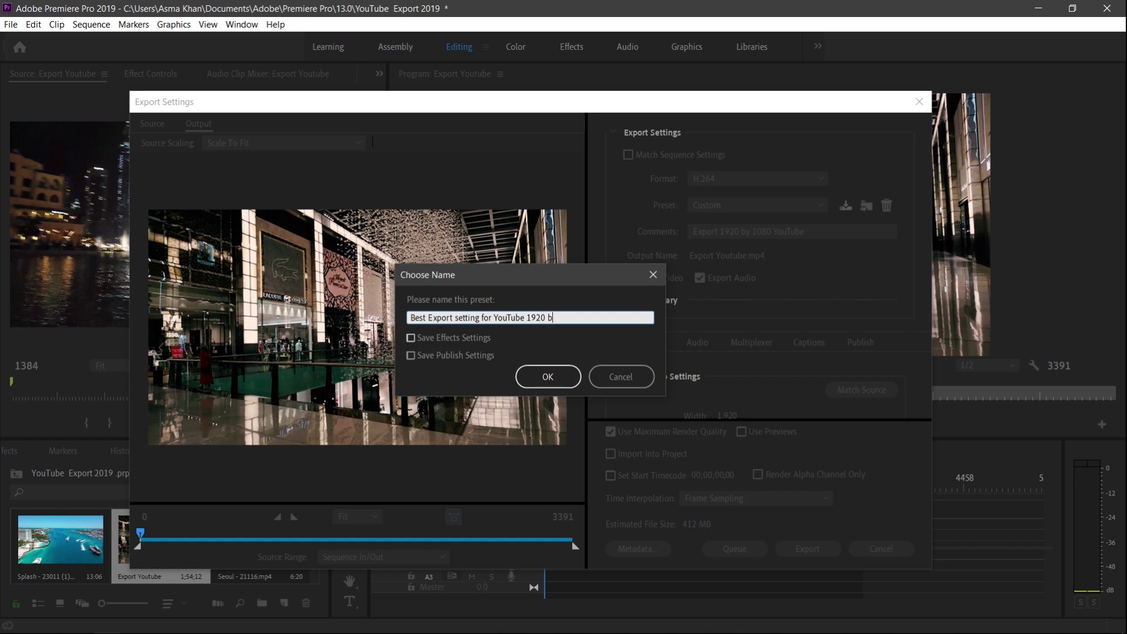
{"action": "type", "text": "y 1080"}
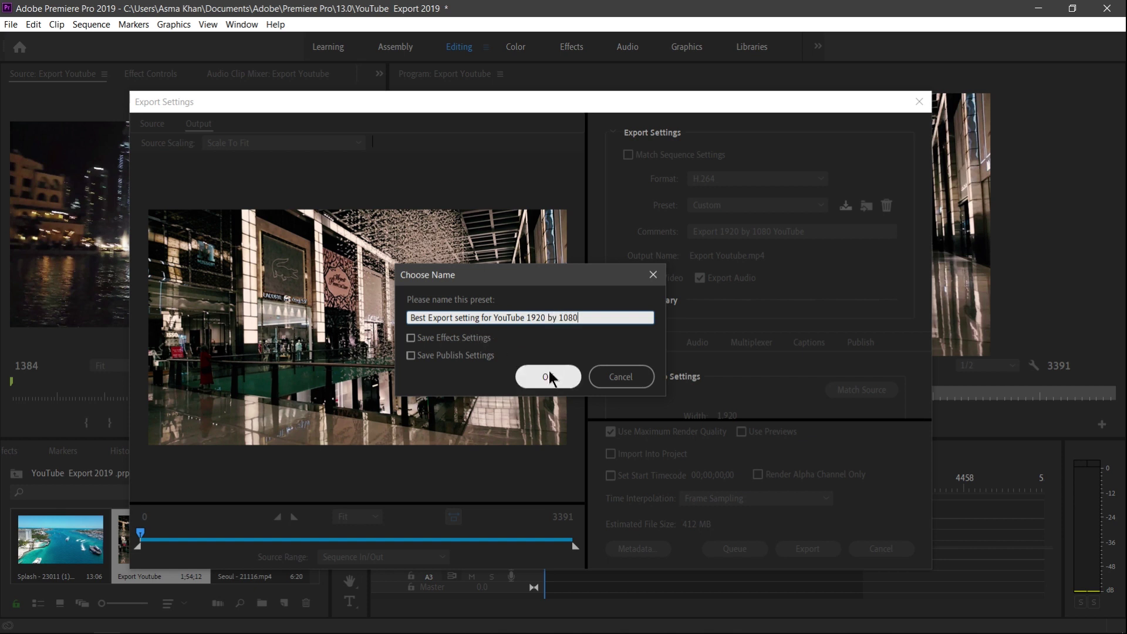
Save the named preset and confirm it appears selected in the Preset list.
{"action": "left_click", "coordinate": [551, 377]}
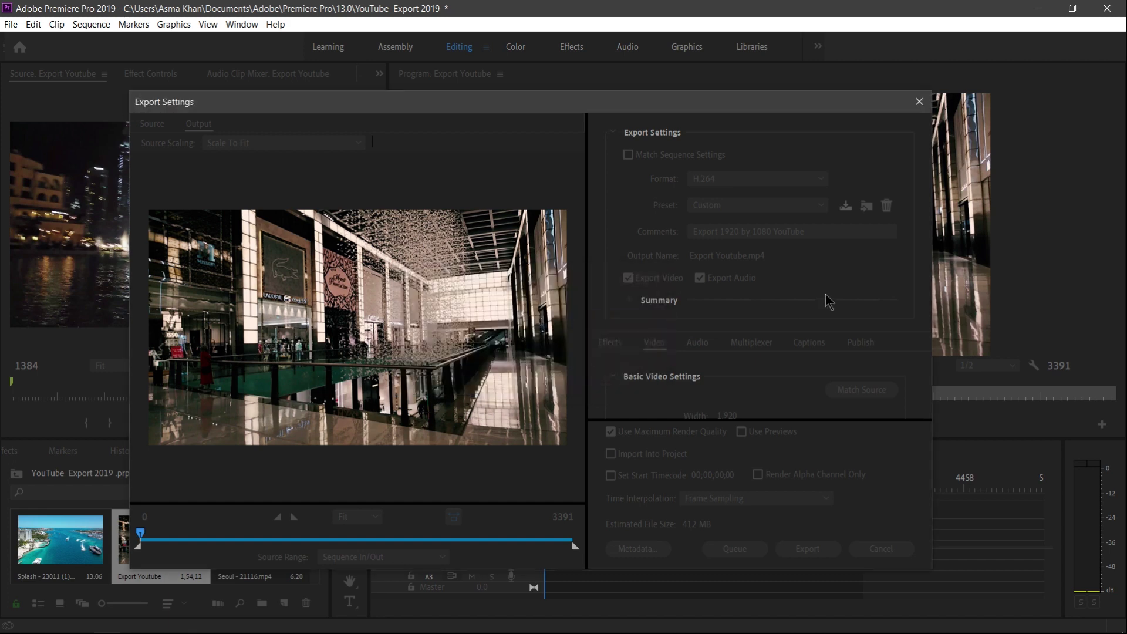
{"action": "left_click", "coordinate": [790, 205]}
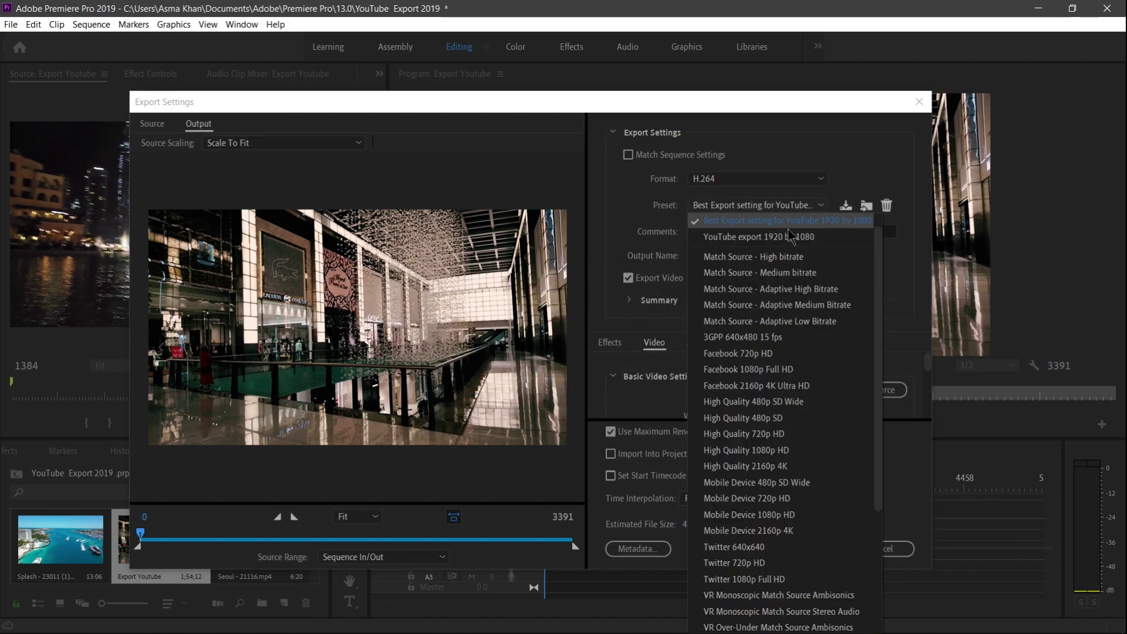
{"action": "left_click", "coordinate": [903, 283]}
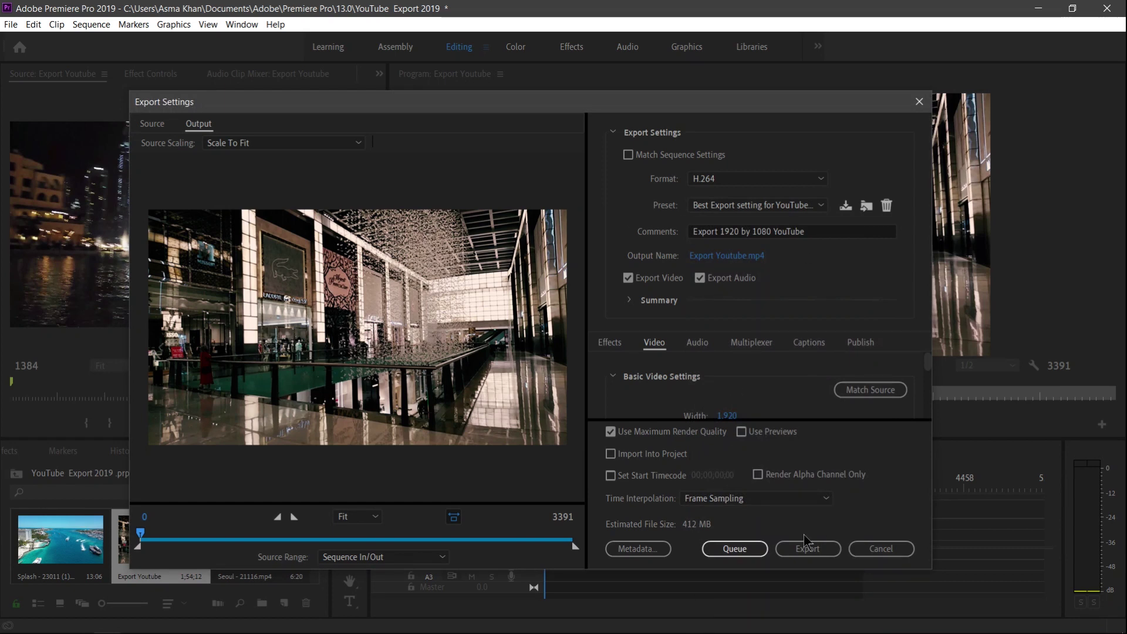